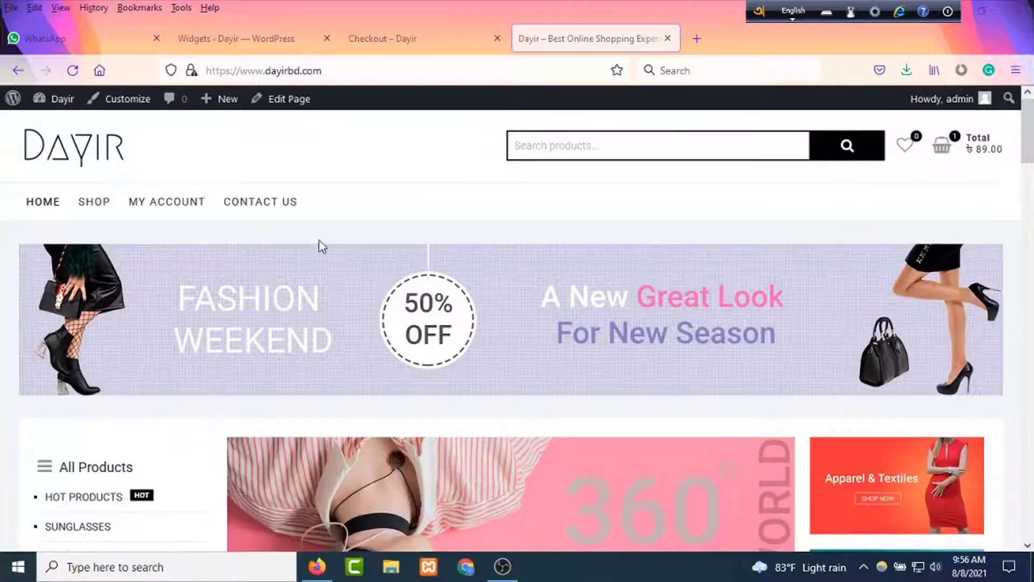
- Examine the whole checkout page, paying attention to the widgets in its sidebar
left_click(404, 42)
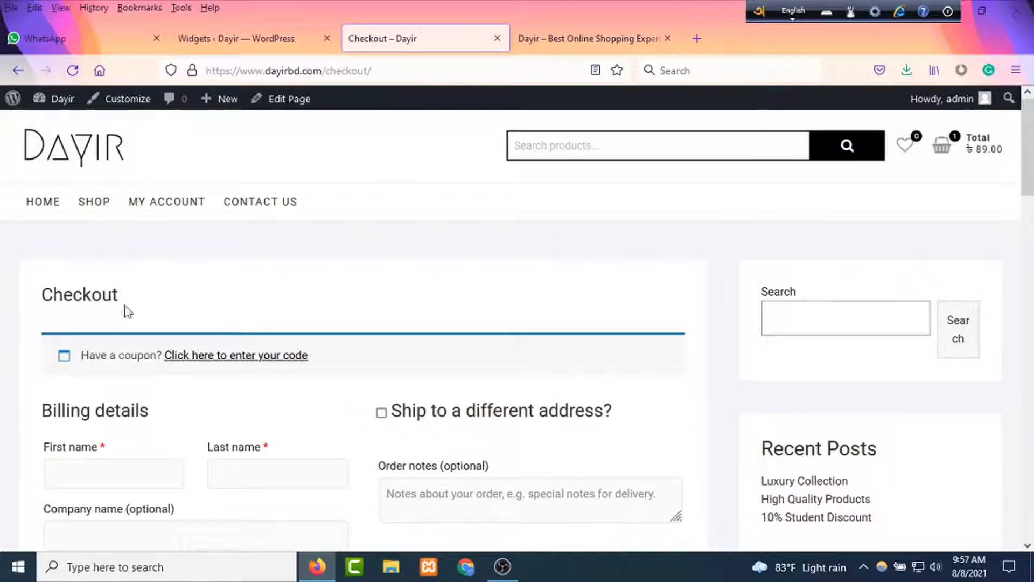
scroll(570, 321, "down", 3)
scroll(903, 192, "up", 1)
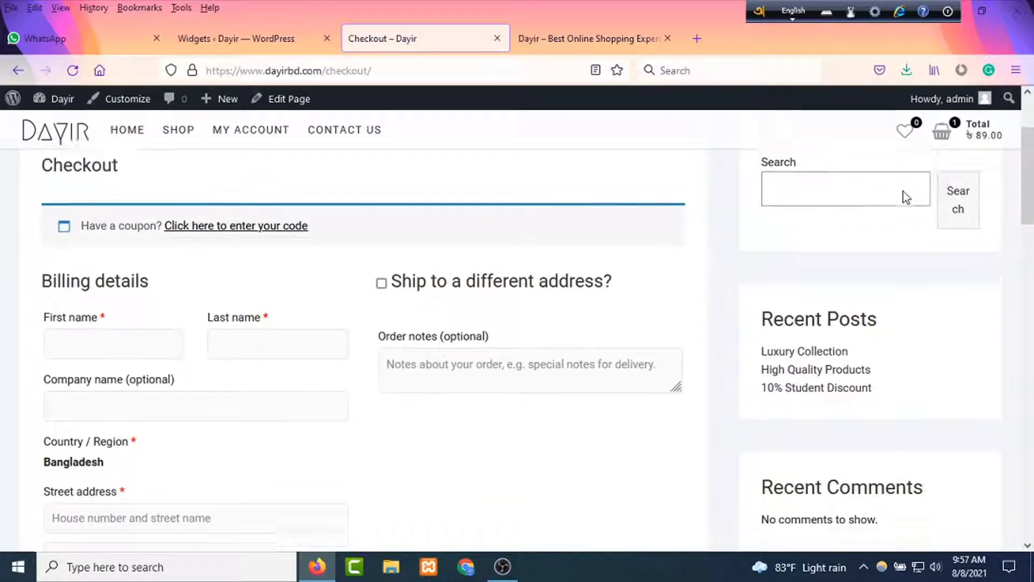
scroll(870, 415, "down", 3)
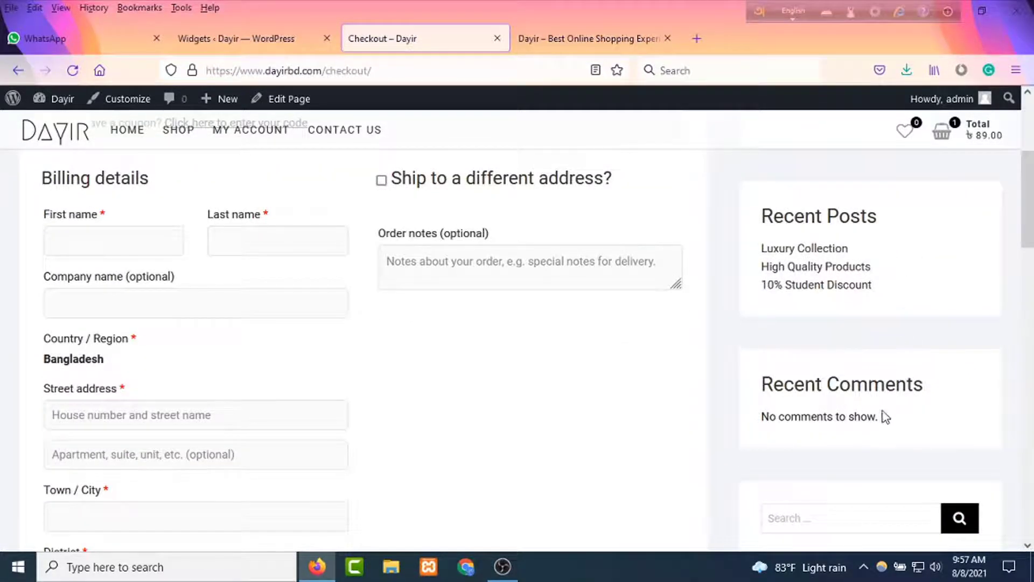
scroll(889, 404, "down", 3)
scroll(937, 388, "down", 4)
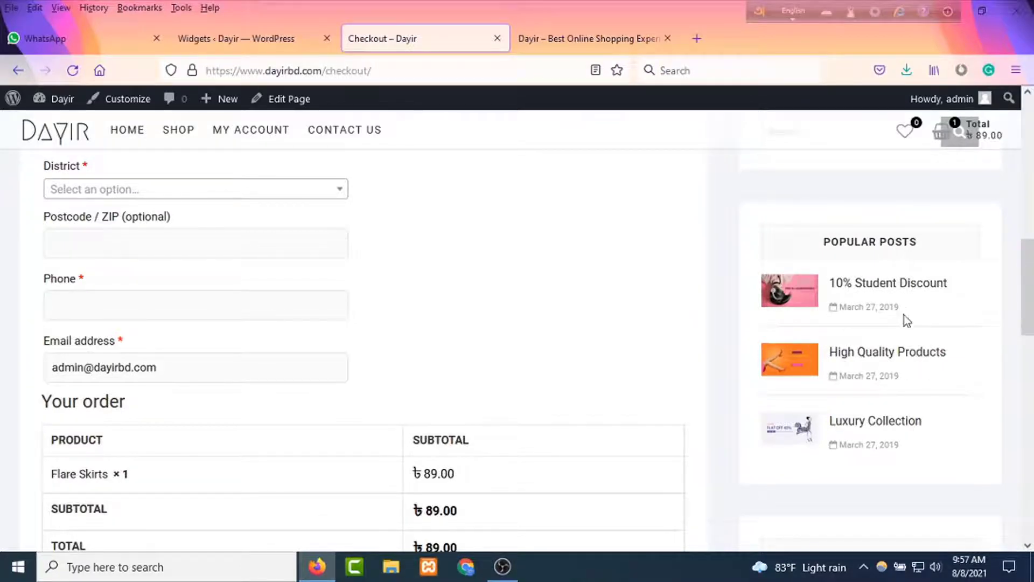
scroll(907, 345, "down", 4)
scroll(909, 344, "up", 4)
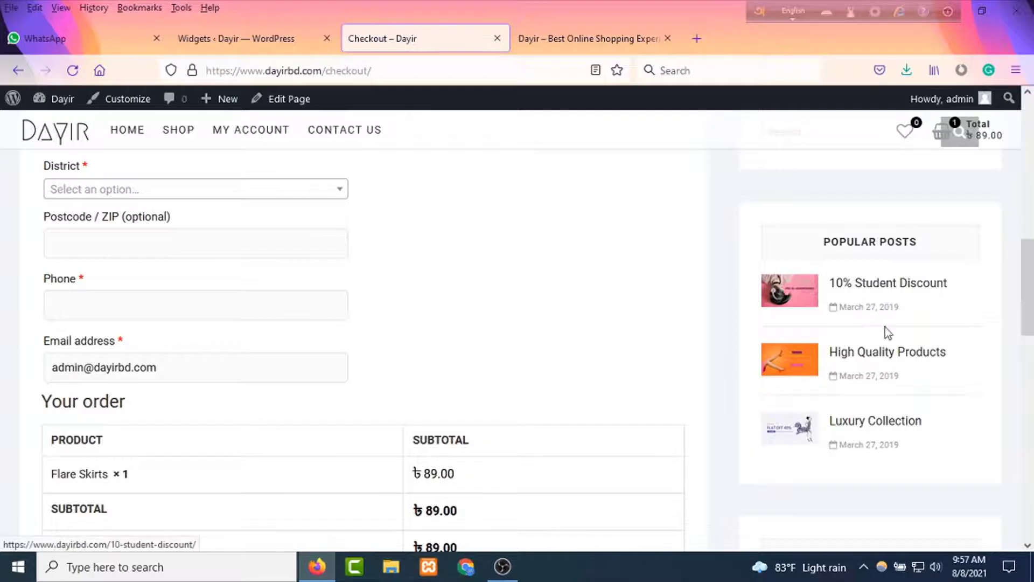
scroll(884, 330, "down", 4)
scroll(910, 343, "down", 3)
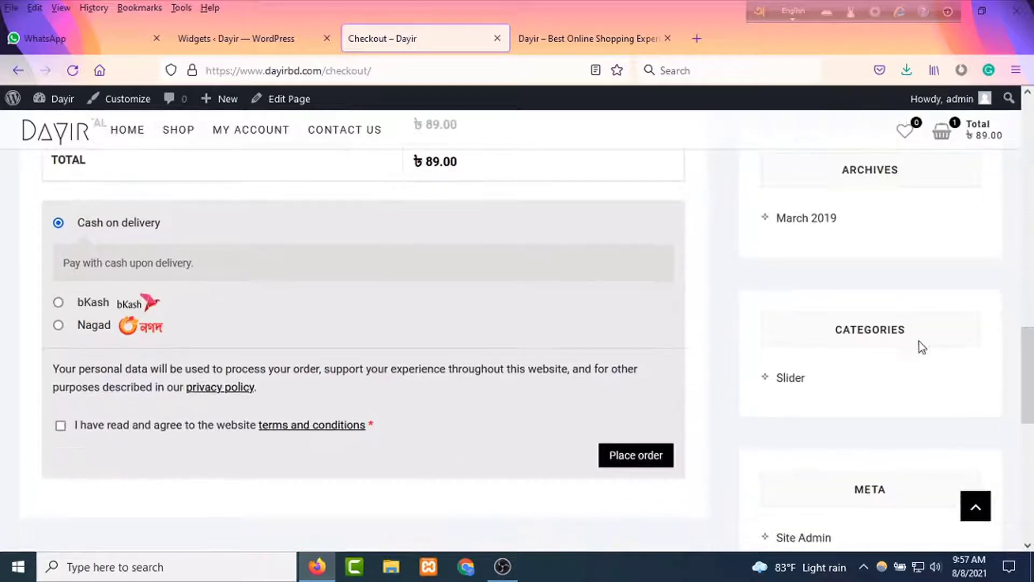
scroll(916, 347, "down", 3)
scroll(905, 393, "down", 4)
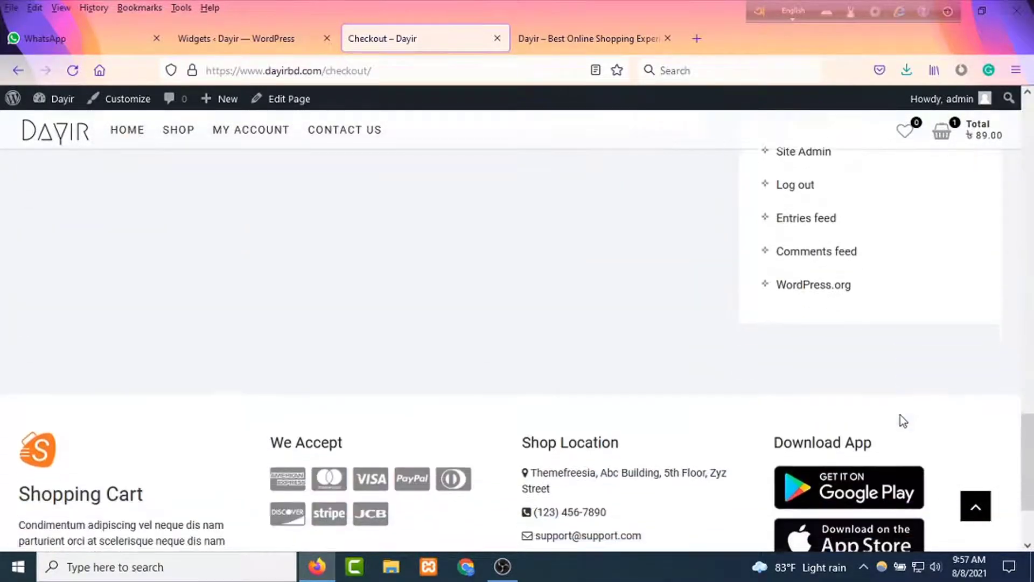
scroll(898, 388, "up", 2)
scroll(891, 345, "up", 15)
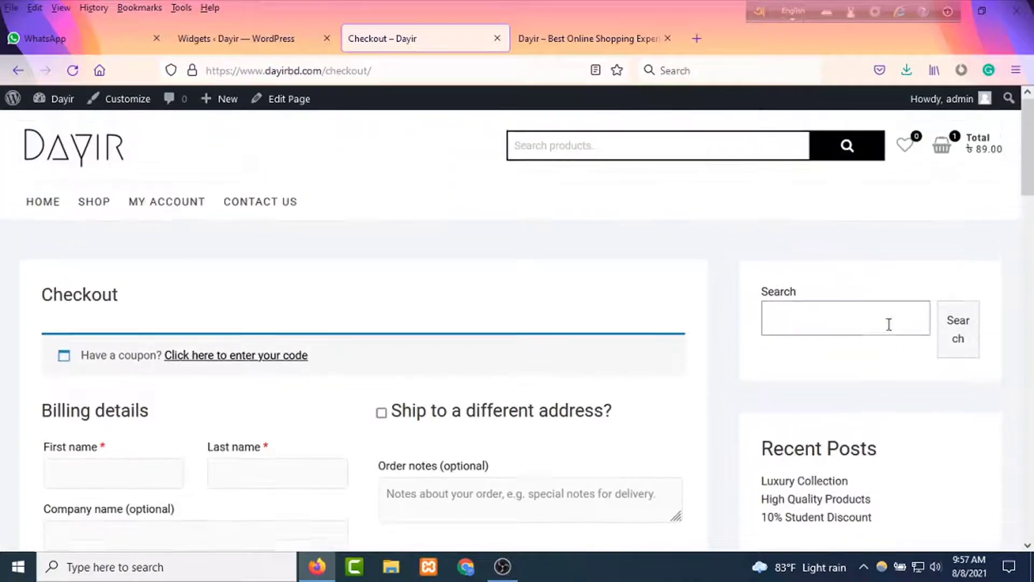
- Return to the cart page and check which widgets its sidebar contains
left_click(19, 70)
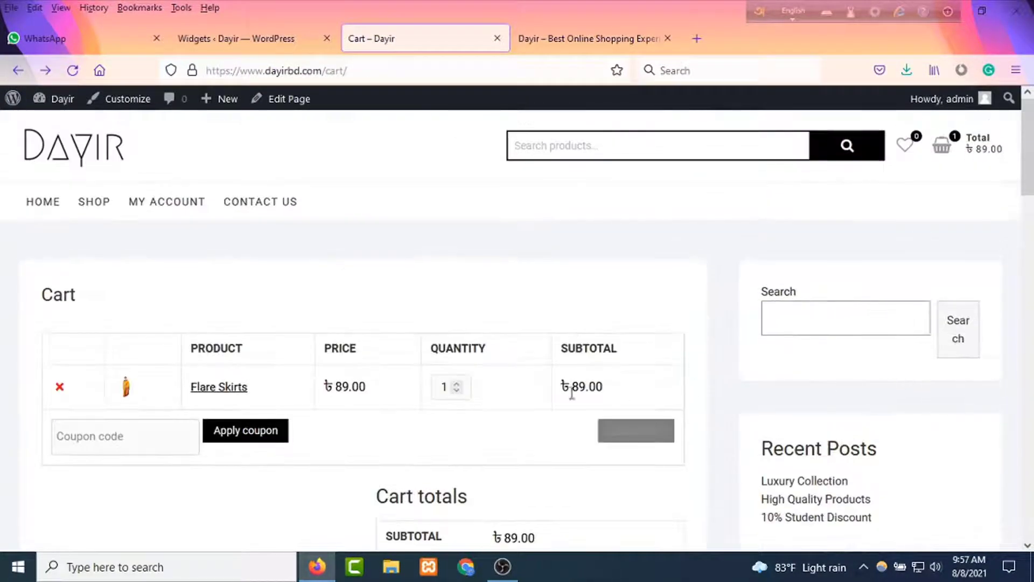
scroll(903, 347, "down", 20)
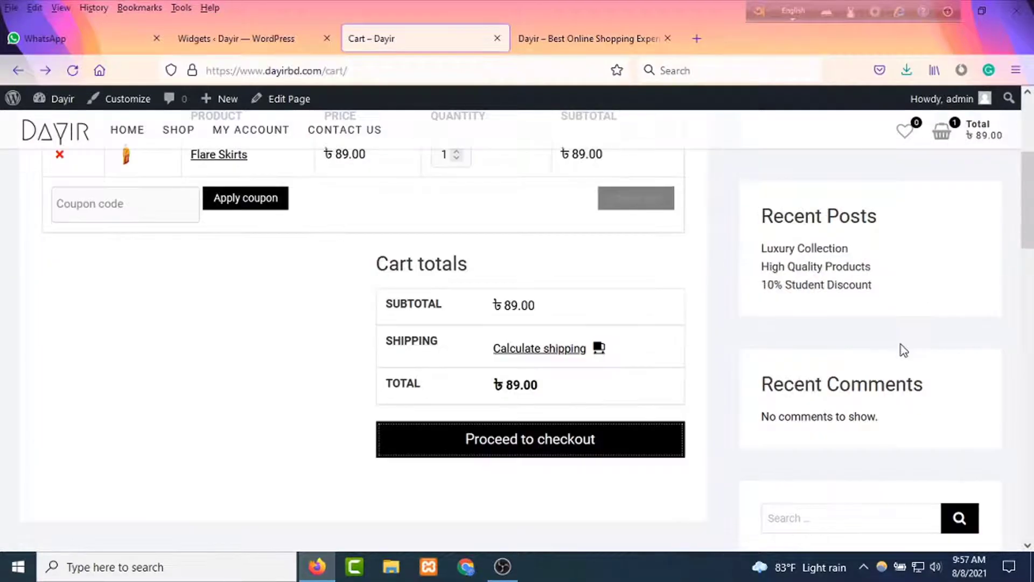
scroll(904, 362, "up", 20)
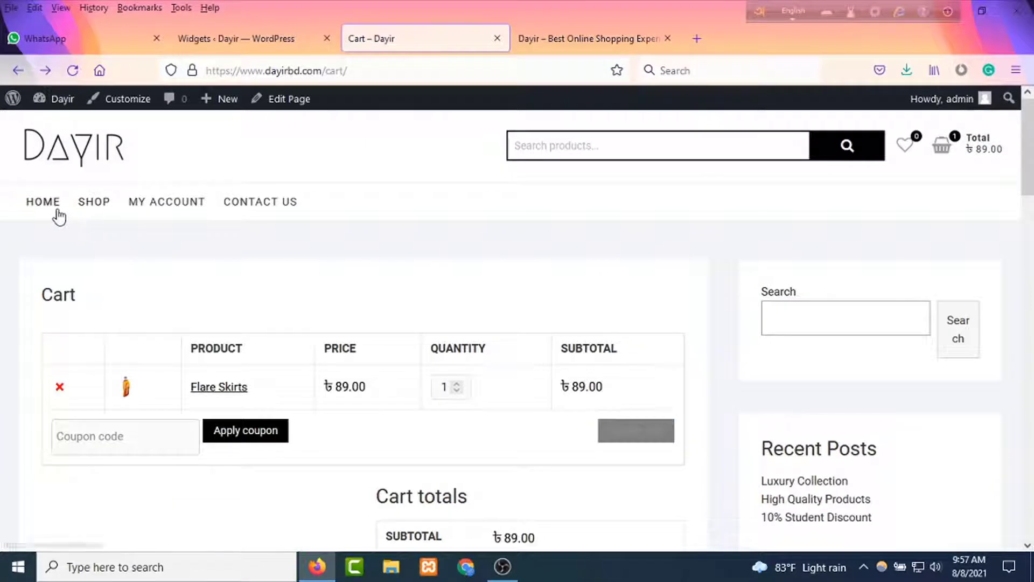
- Open the Contact Us page and look through its sidebar widgets
left_click(257, 210)
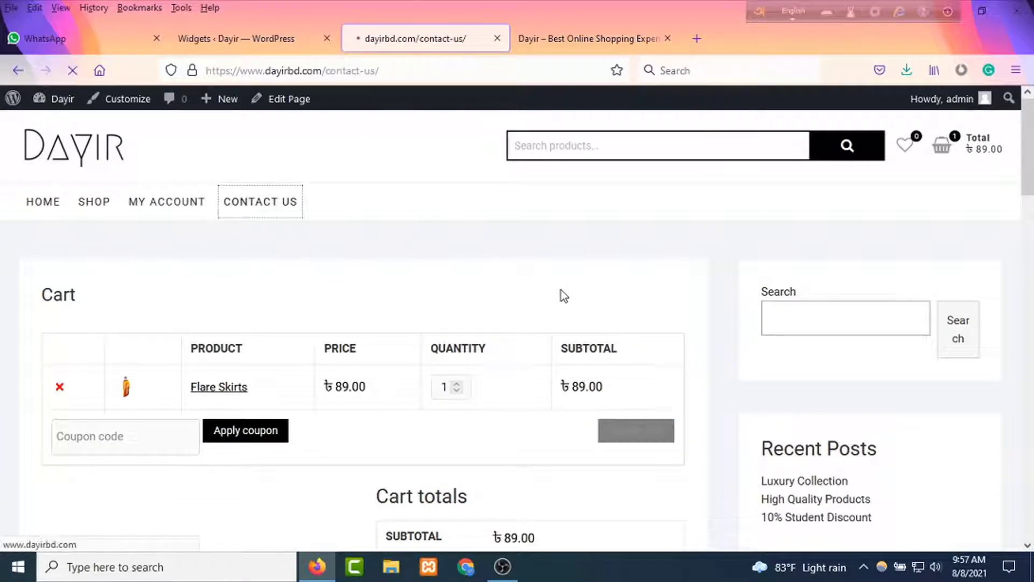
scroll(843, 341, "down", 1)
scroll(856, 348, "down", 5)
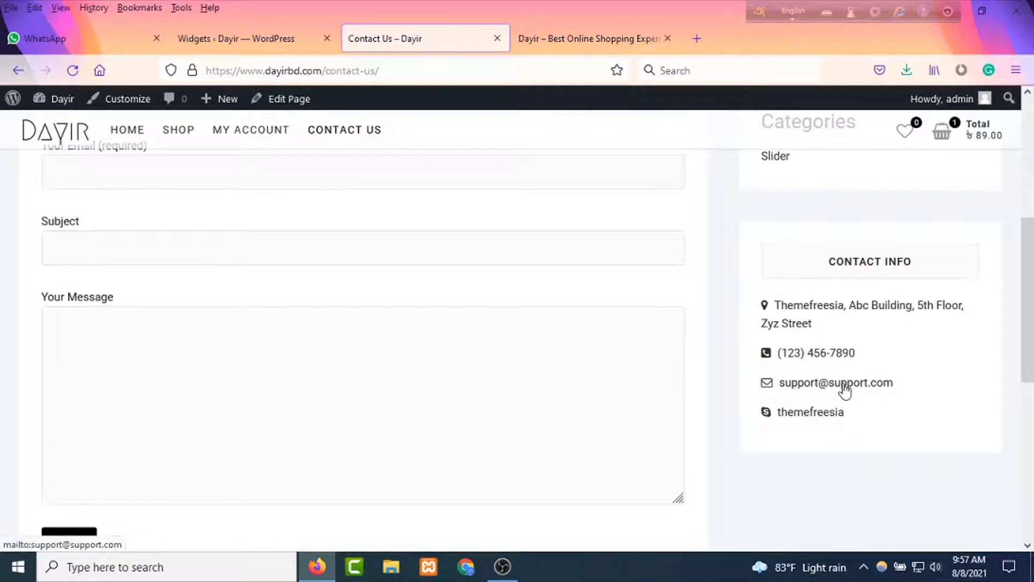
scroll(844, 388, "up", 4)
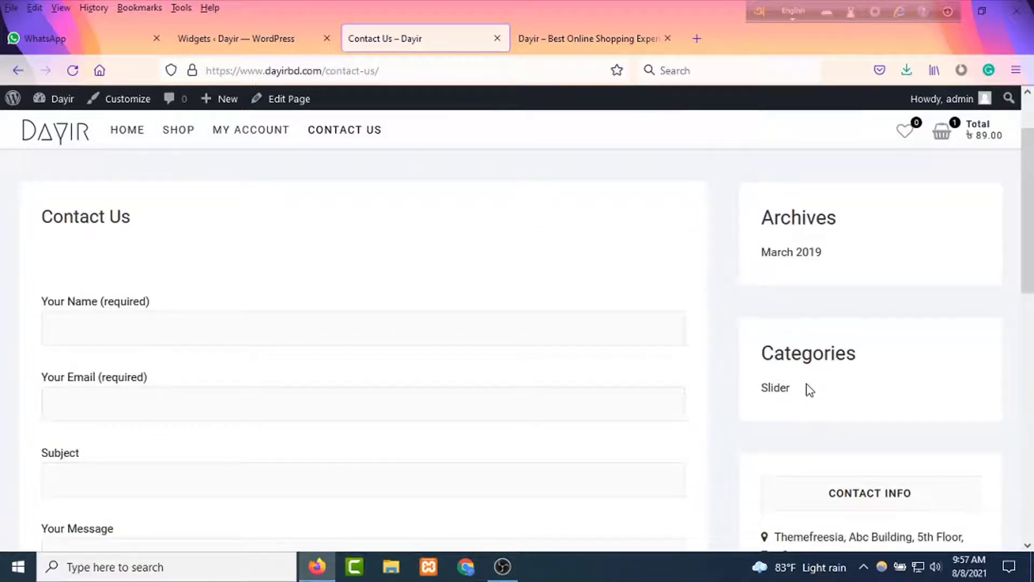
scroll(458, 328, "up", 2)
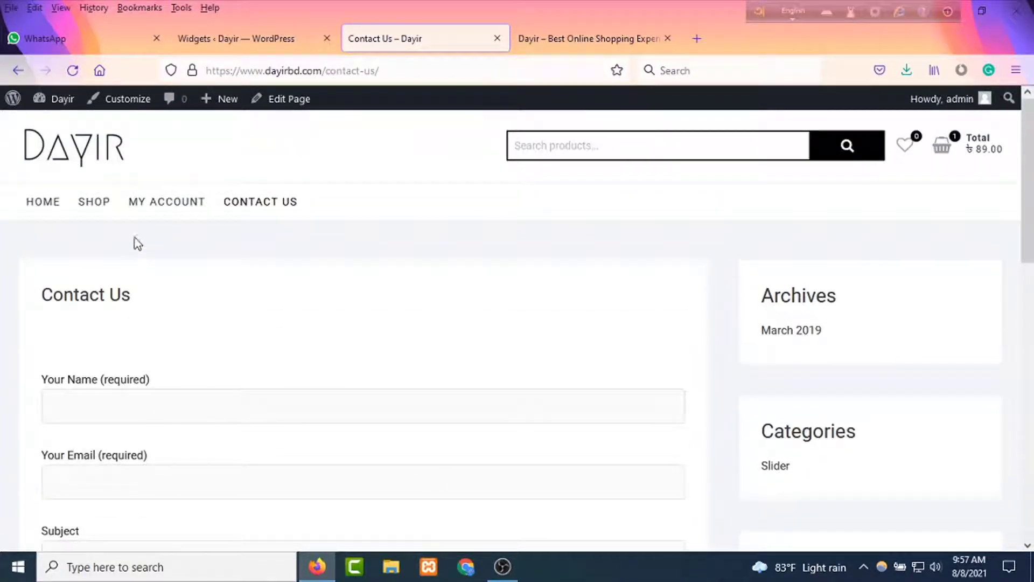
- Open the My Account page and look through its sidebar widgets
left_click(164, 204)
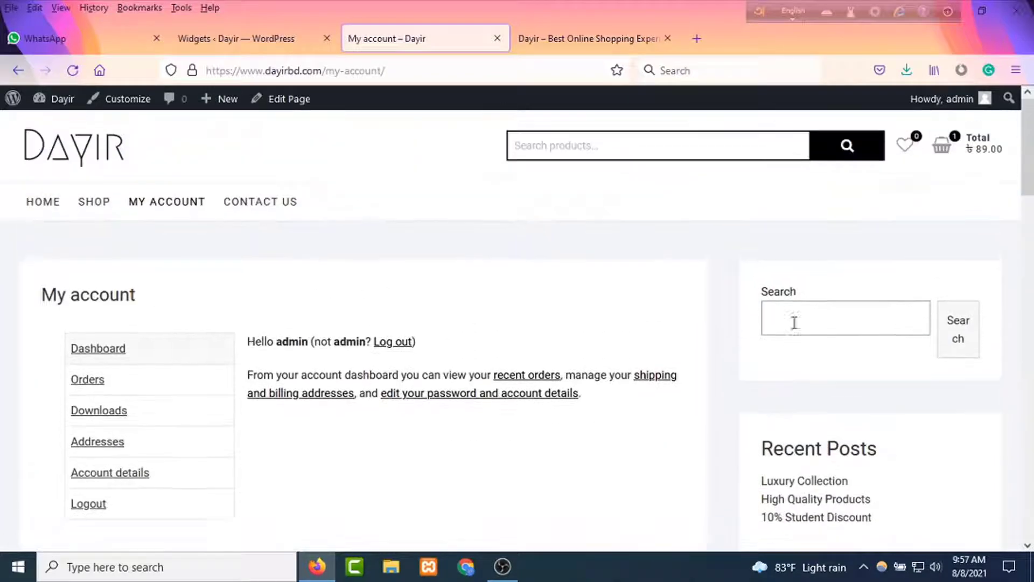
scroll(824, 330, "down", 3)
scroll(827, 350, "down", 10)
scroll(833, 386, "up", 11)
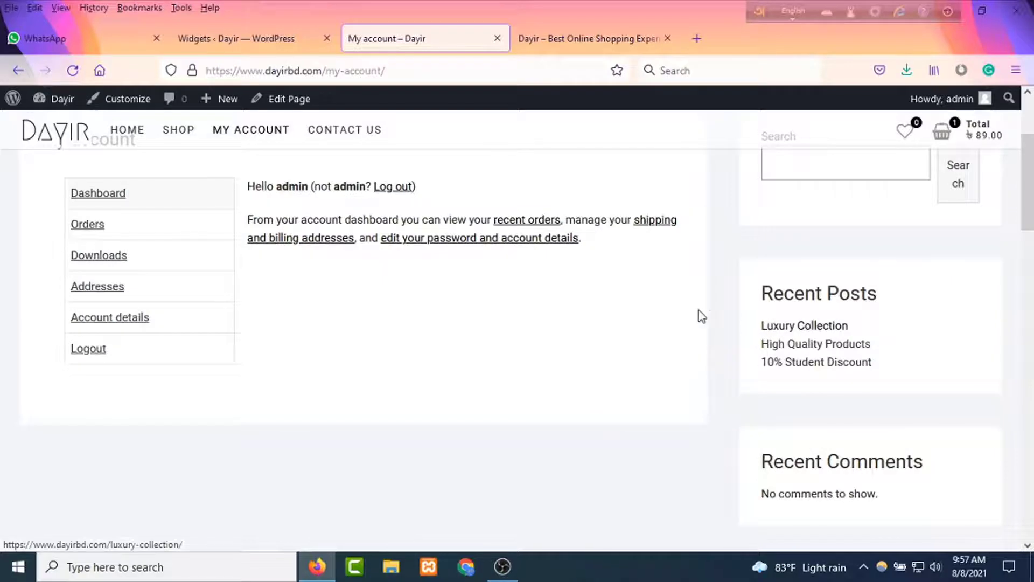
scroll(699, 314, "up", 3)
- Go to the site's admin dashboard, open the Widgets management page and review the widgets assigned to Main Sidebar
mouse_move(62, 104)
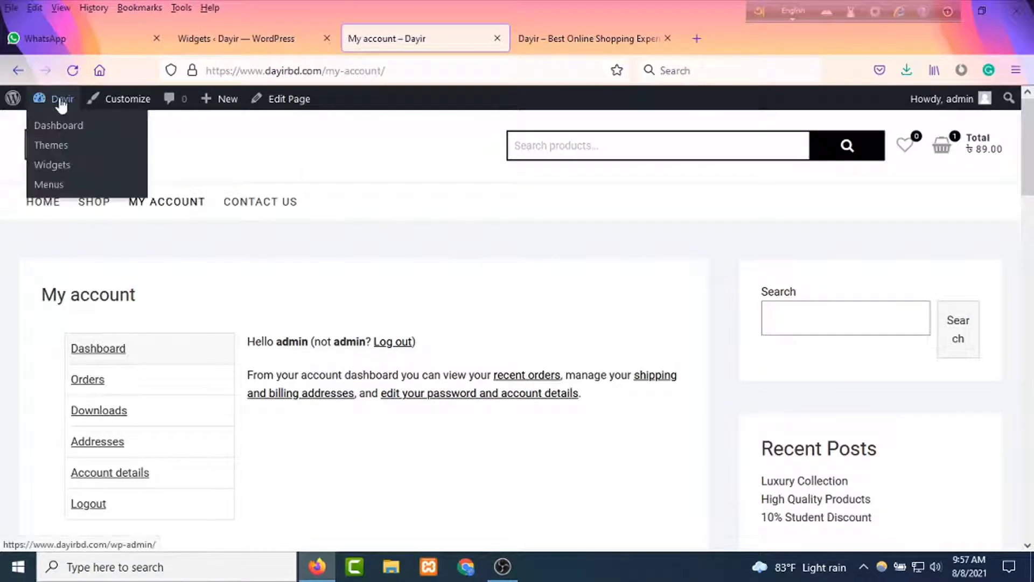
left_click(57, 126)
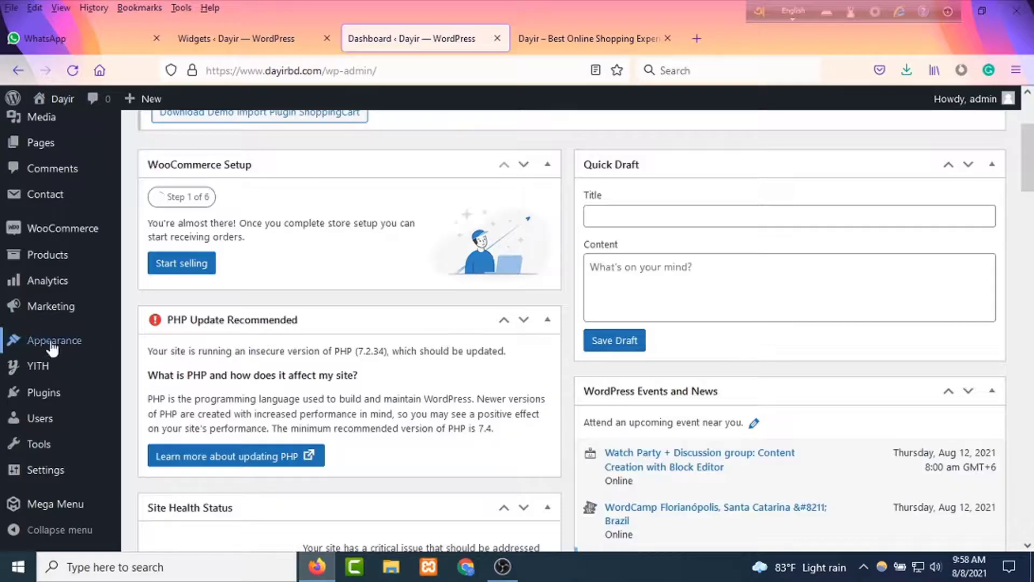
mouse_move(51, 348)
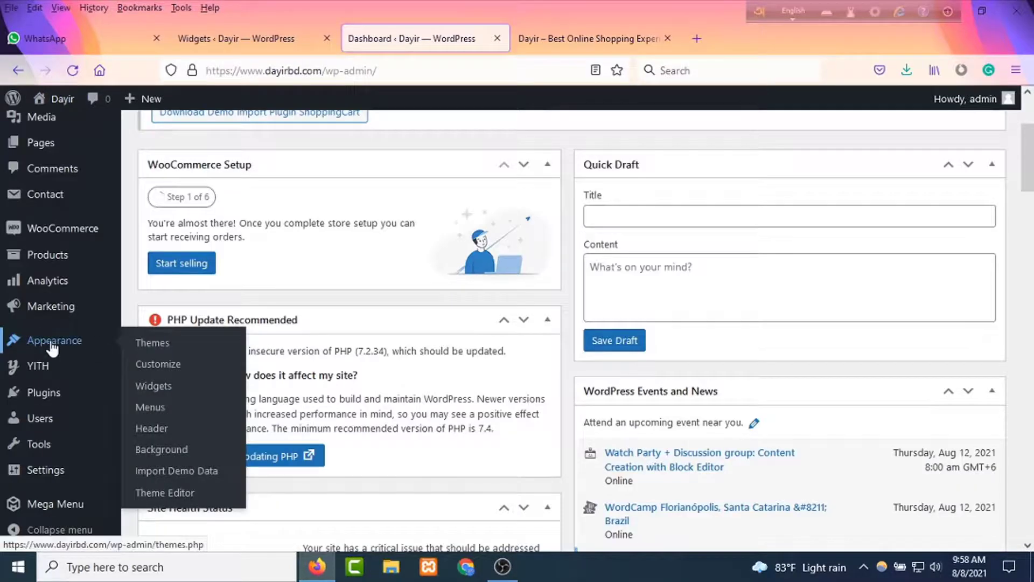
left_click(153, 385)
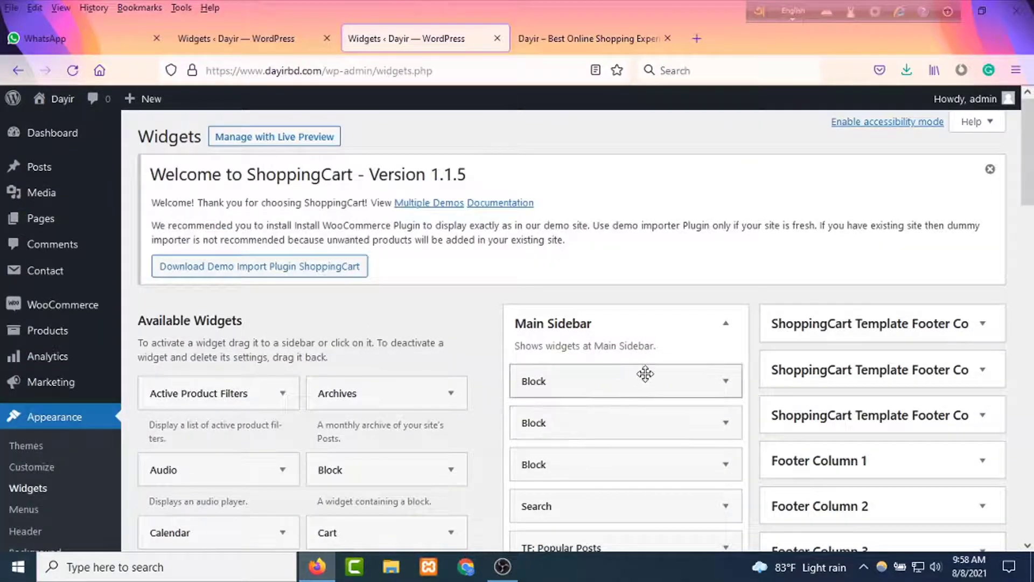
scroll(645, 373, "down", 2)
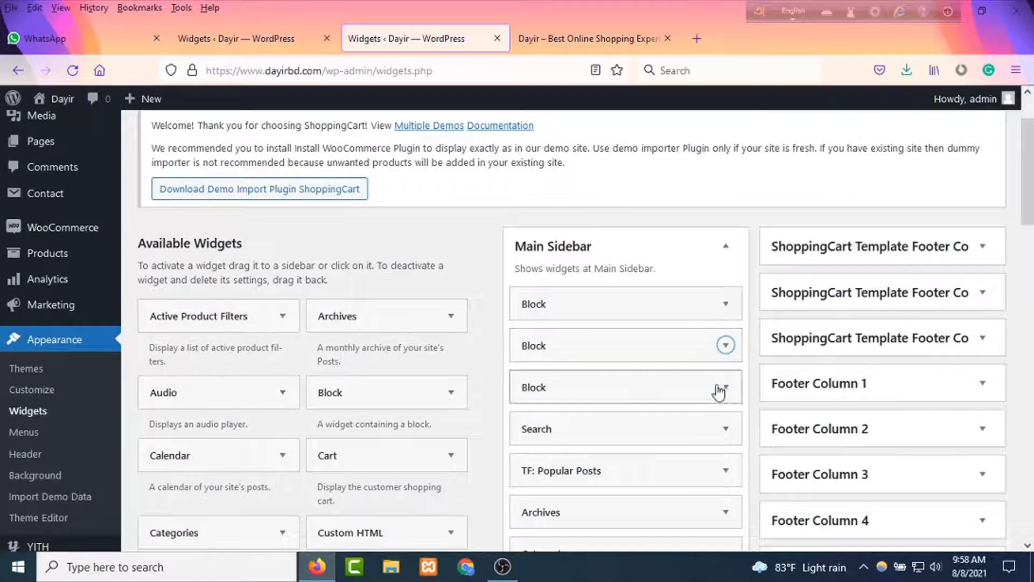
scroll(685, 443, "down", 2)
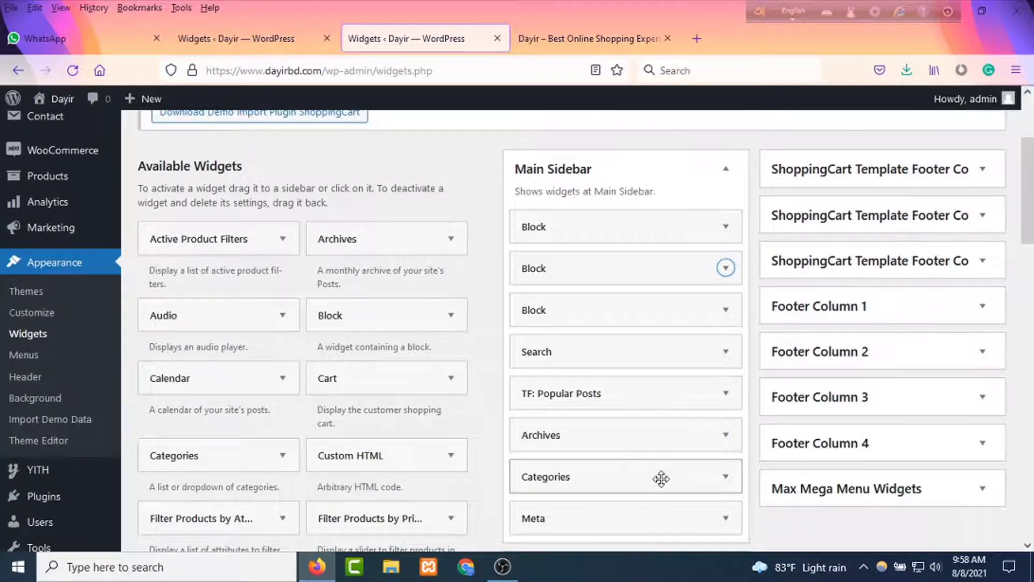
scroll(661, 479, "down", 2)
scroll(679, 393, "up", 3)
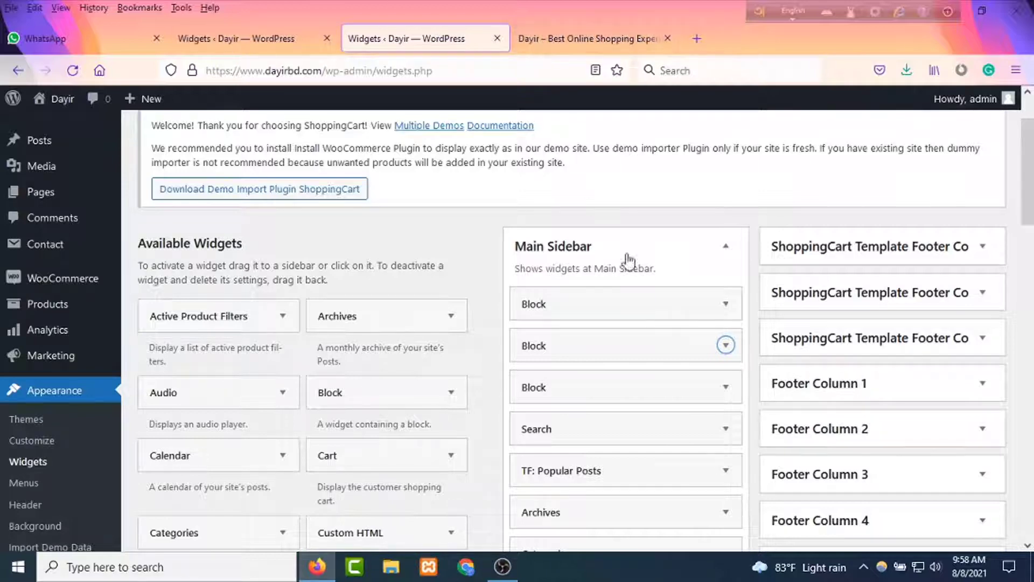
- Delete the three Block widgets from Main Sidebar, starting with the search block and ending with the Recent Comments block
left_click(726, 305)
scroll(683, 350, "down", 3)
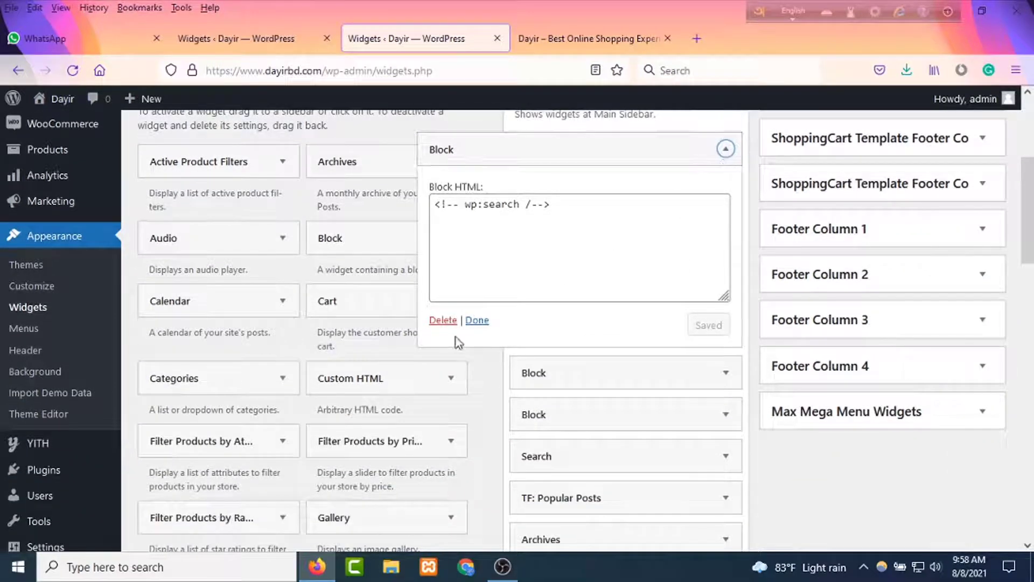
left_click(444, 321)
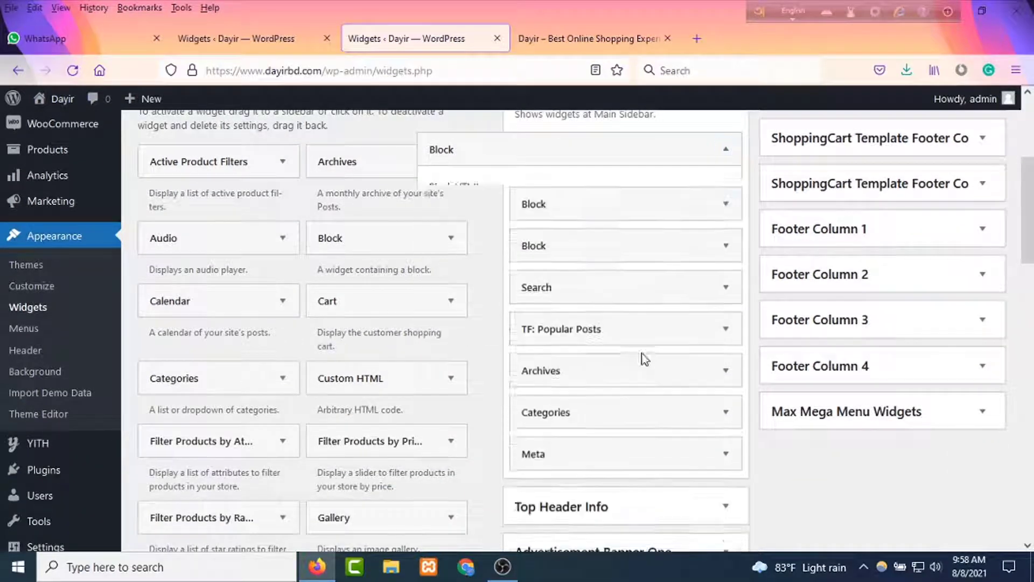
left_click(725, 150)
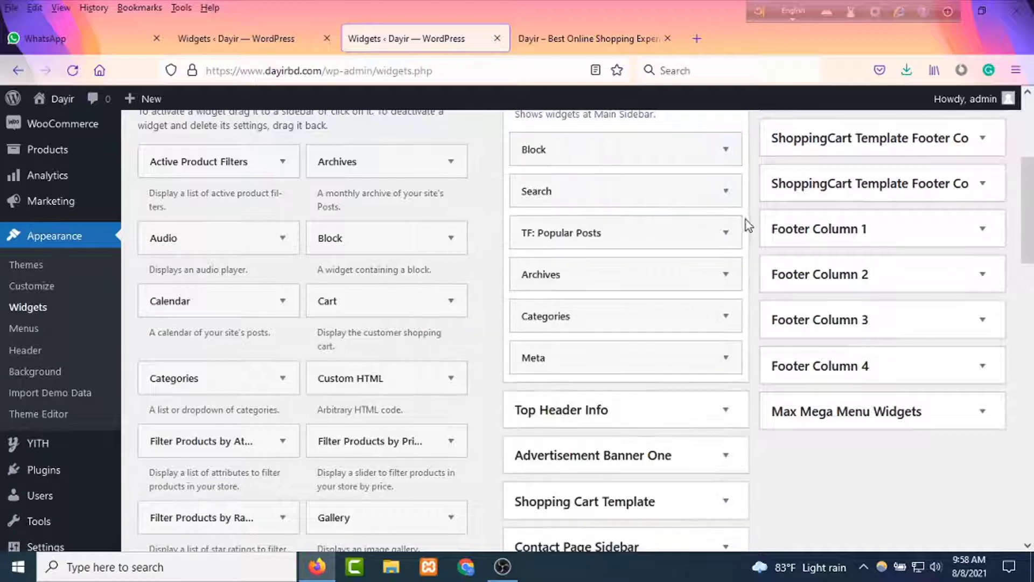
left_click(725, 150)
left_click(443, 320)
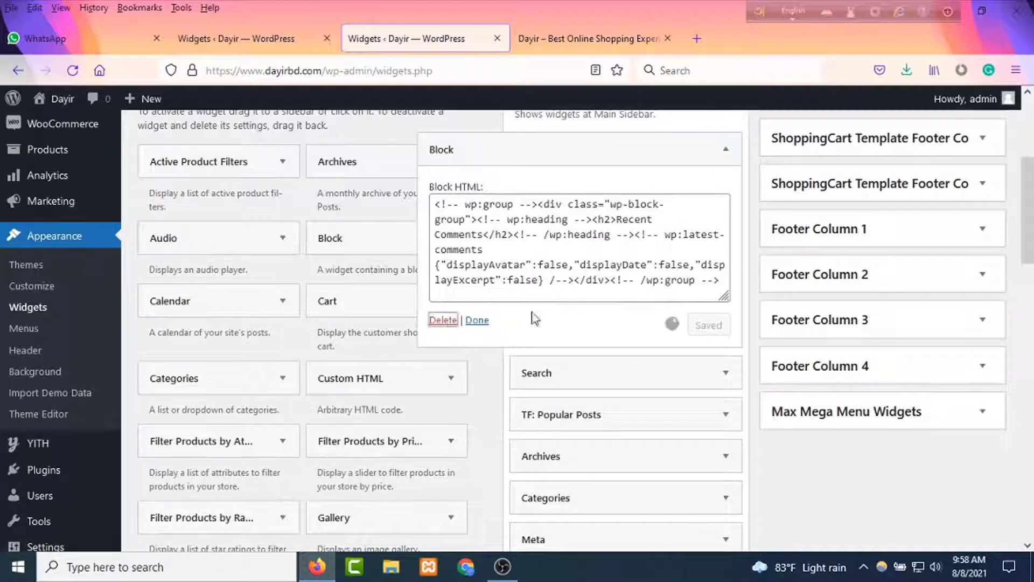
left_click(726, 150)
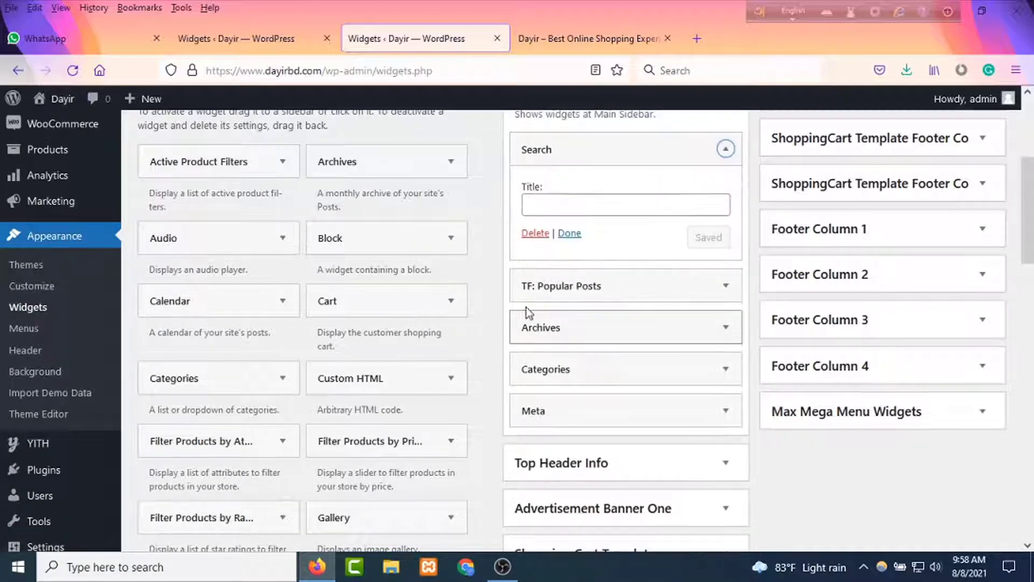
- Delete the TF: Popular Posts and Archives widgets from Main Sidebar
left_click(726, 287)
left_click(536, 421)
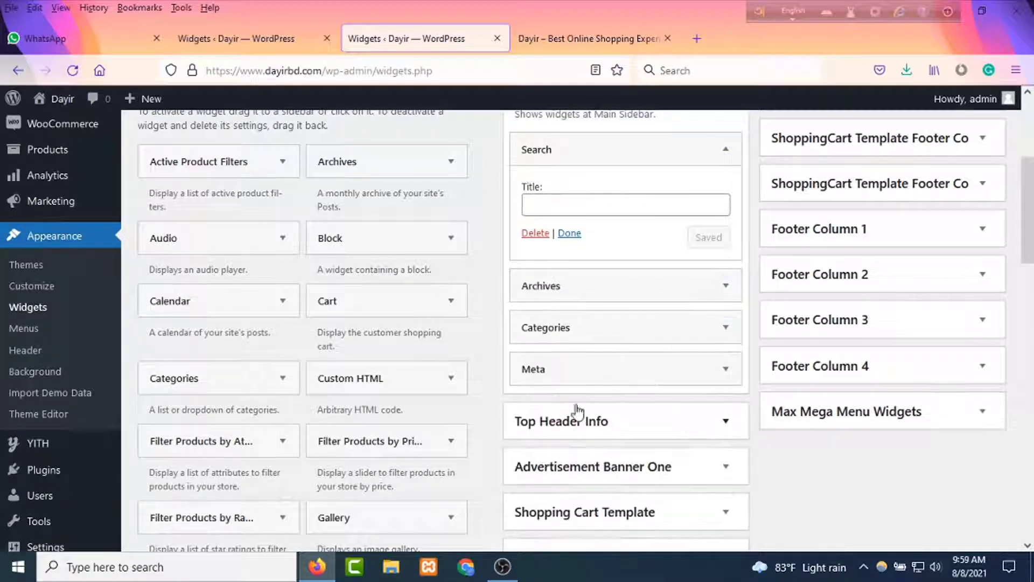
left_click(726, 284)
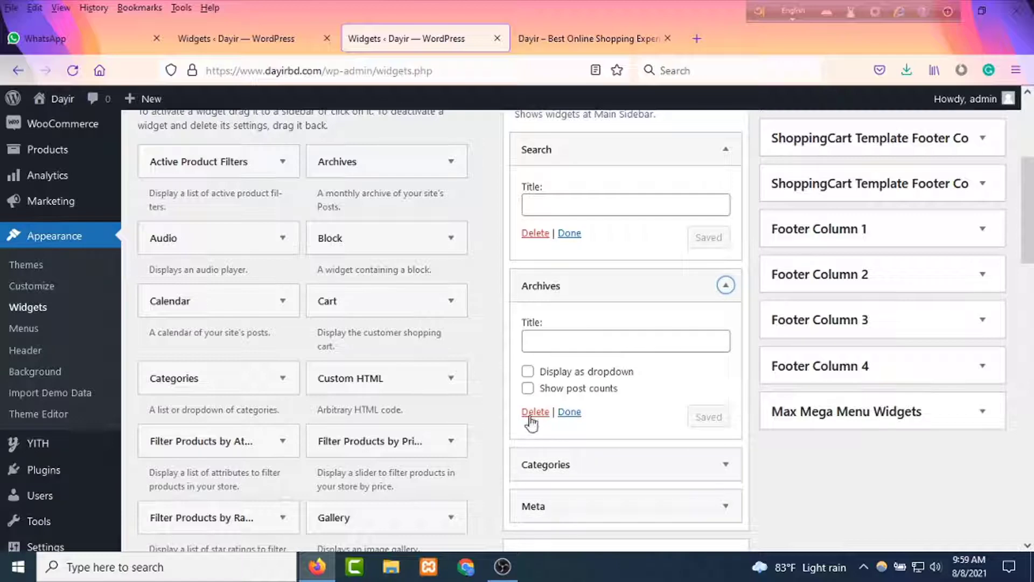
left_click(530, 418)
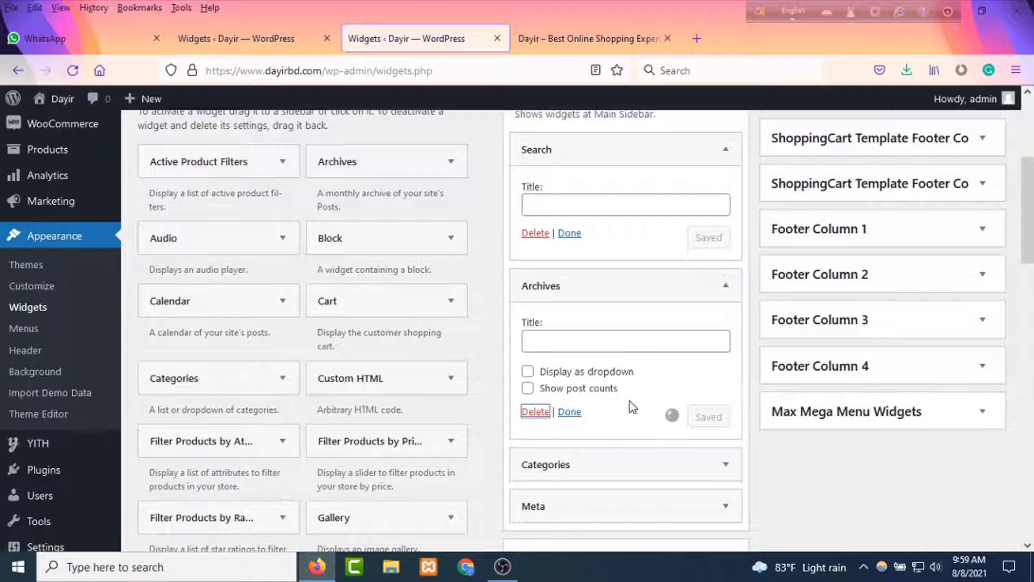
- Delete the Categories and Meta widgets from Main Sidebar
left_click(732, 291)
left_click(543, 429)
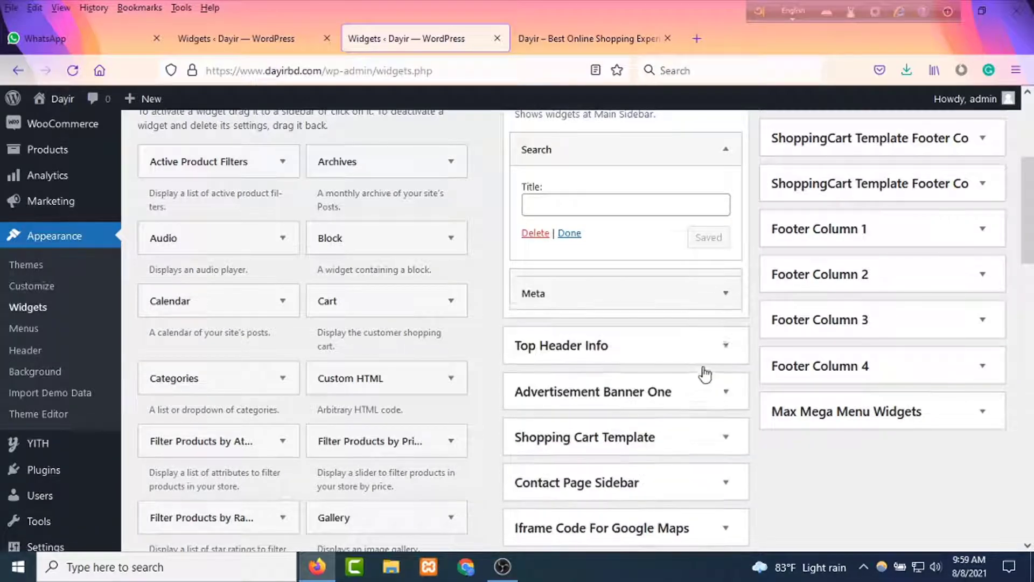
left_click(725, 285)
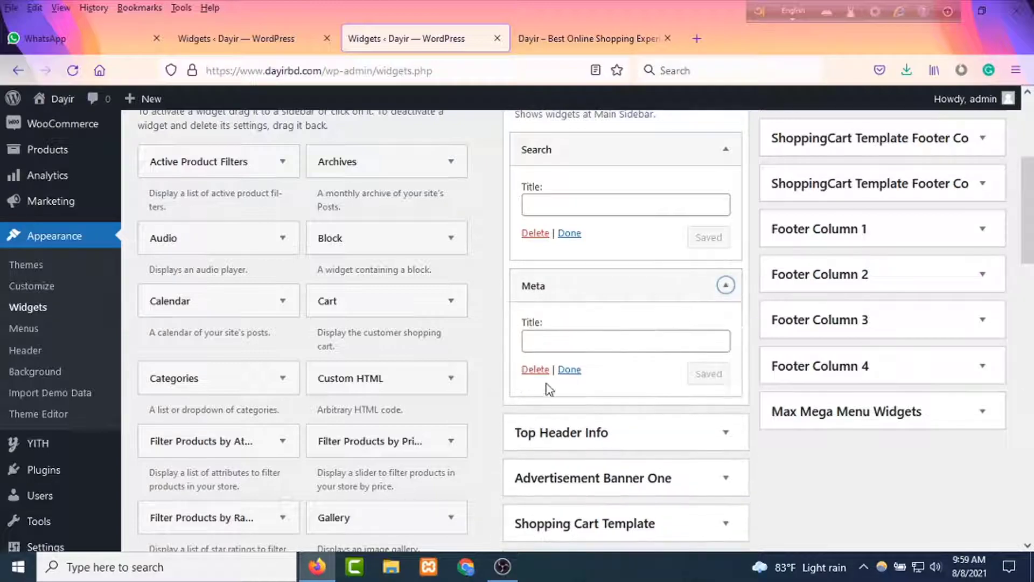
left_click(535, 370)
scroll(636, 369, "up", 2)
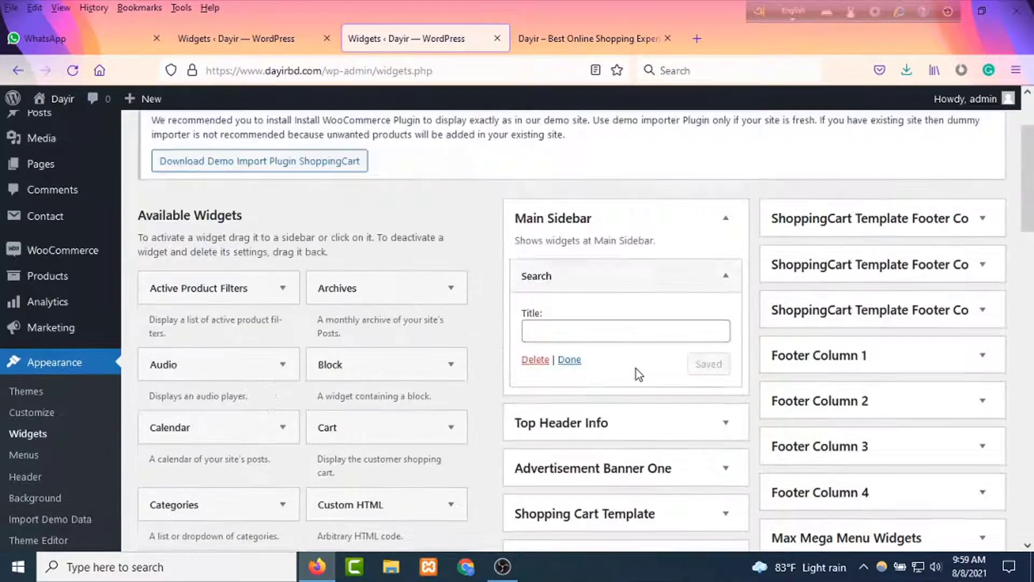
- Collapse the settings of the Search widget in Main Sidebar
scroll(636, 369, "up", 2)
scroll(573, 365, "down", 3)
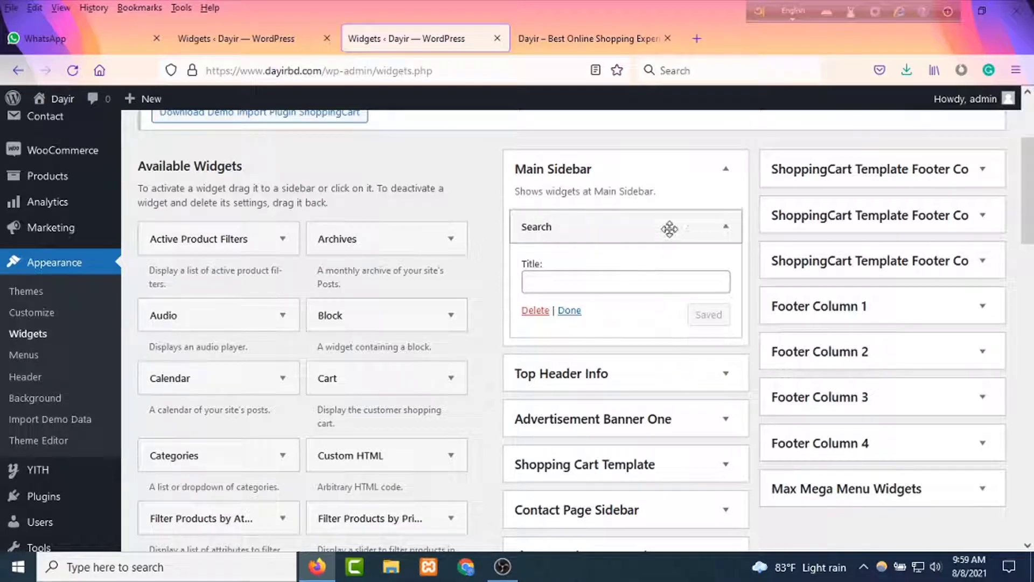
left_click(714, 230)
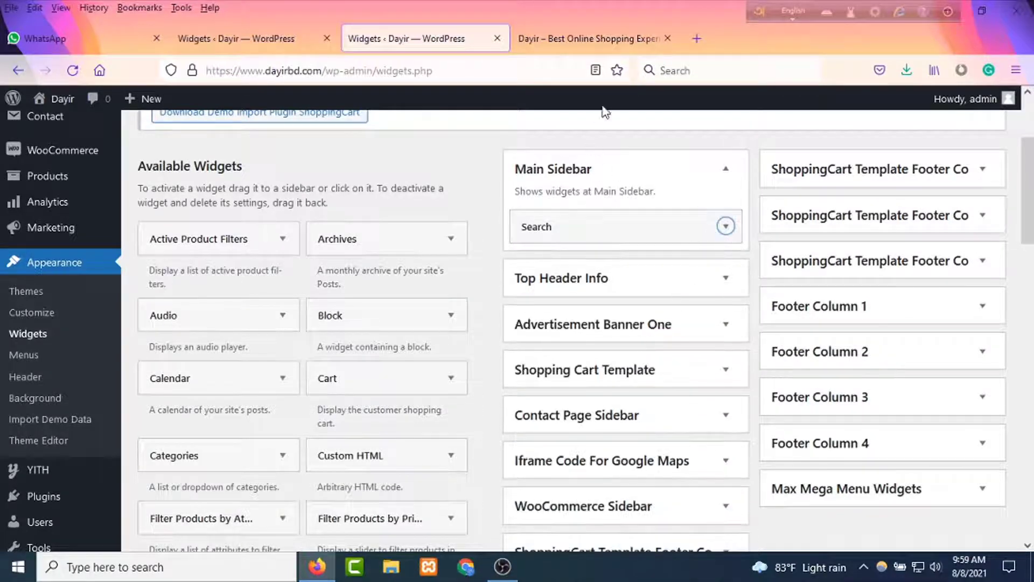
- Add the Flare Skirts product to the cart from its storefront product page and open the cart page
left_click(560, 41)
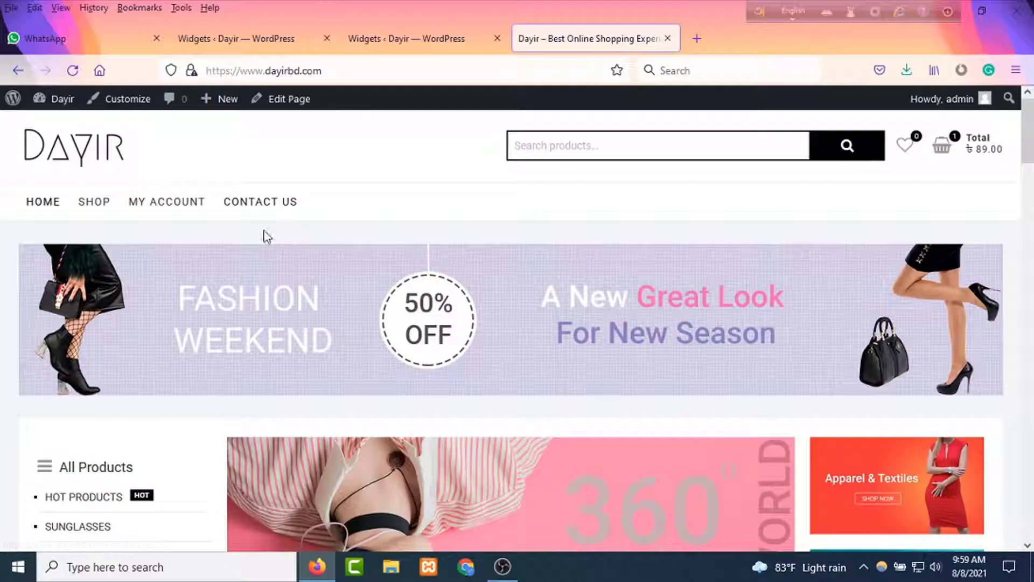
scroll(273, 309, "down", 10)
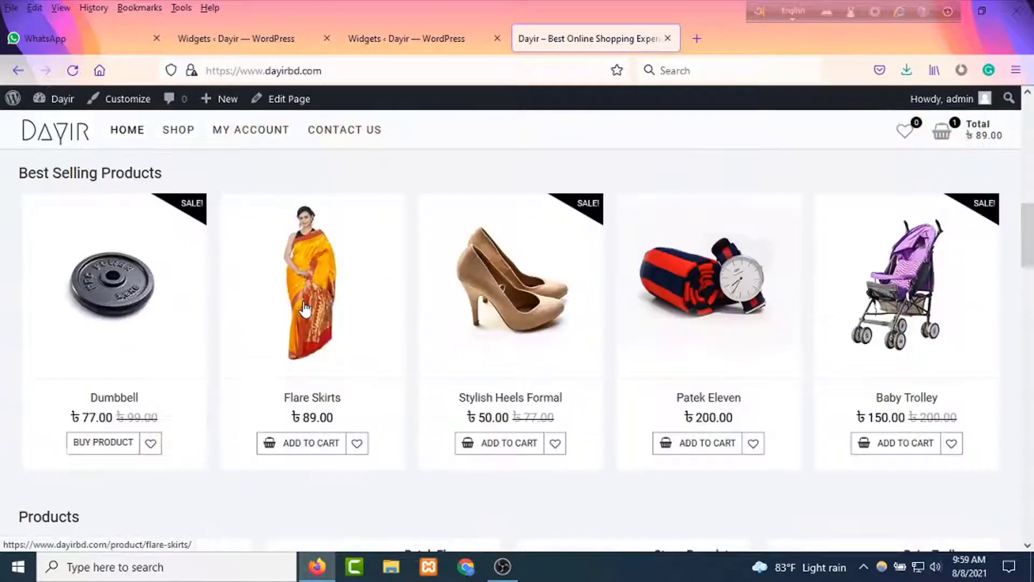
left_click(314, 401)
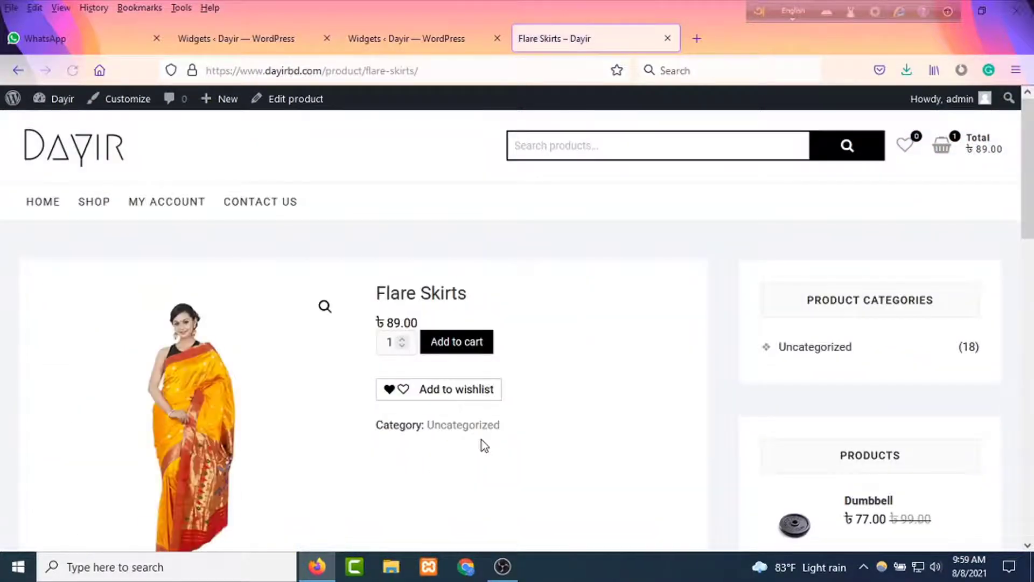
scroll(556, 421, "down", 5)
scroll(564, 421, "up", 4)
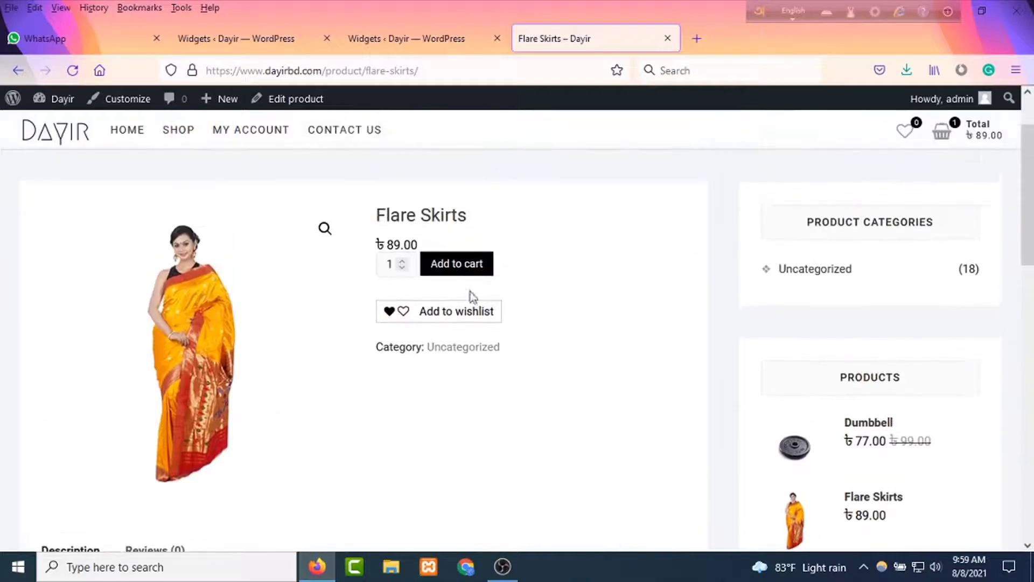
left_click(464, 268)
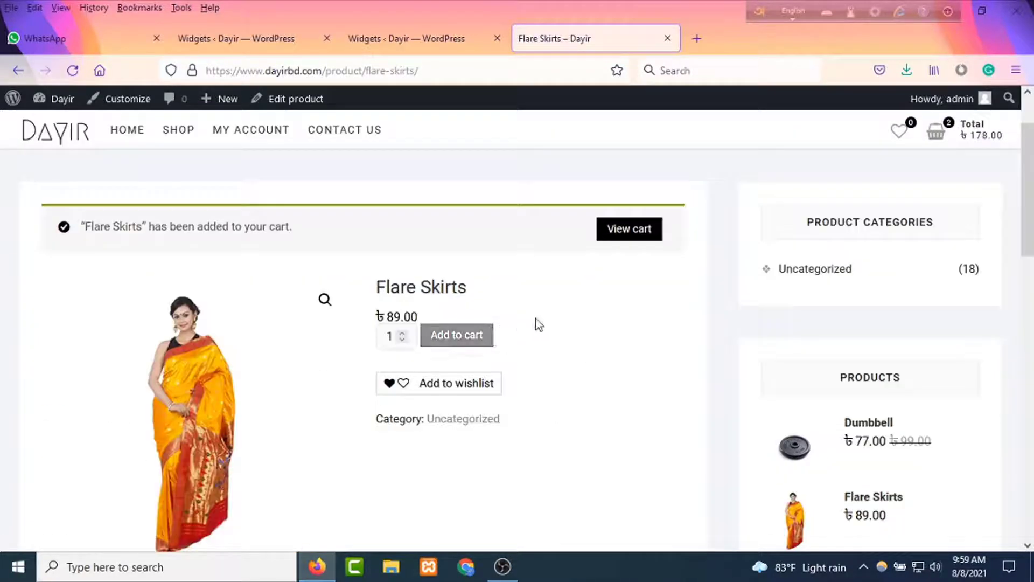
left_click(629, 229)
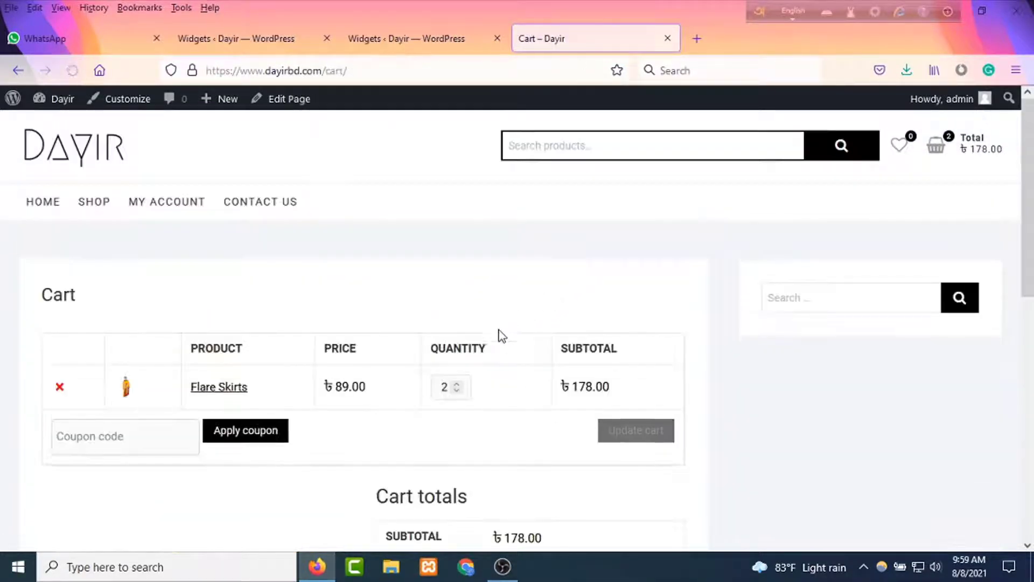
- Examine the sidebar area of the cart page from the page heading down to the footer
scroll(752, 374, "down", 2)
scroll(757, 375, "up", 4)
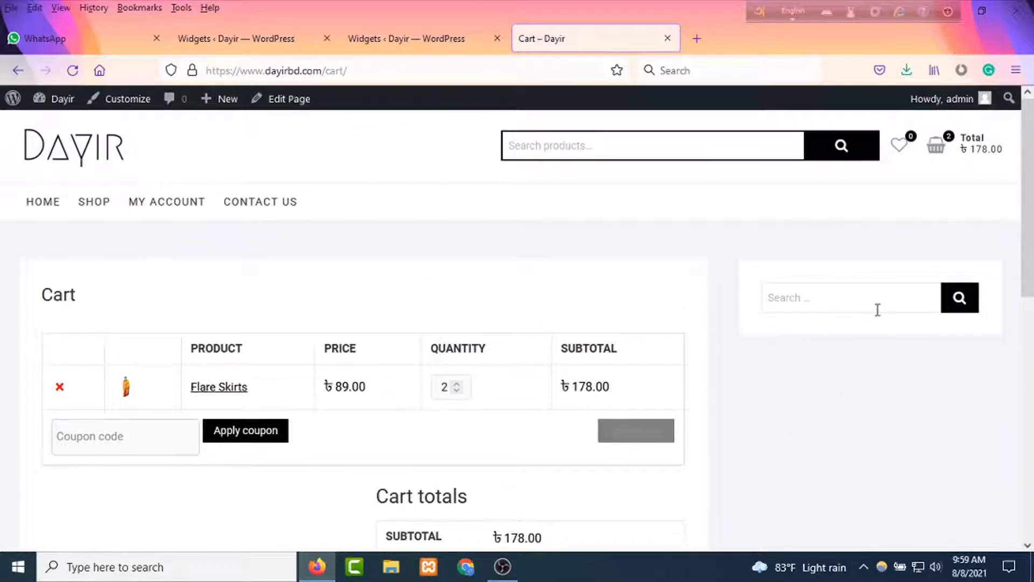
scroll(867, 377, "down", 5)
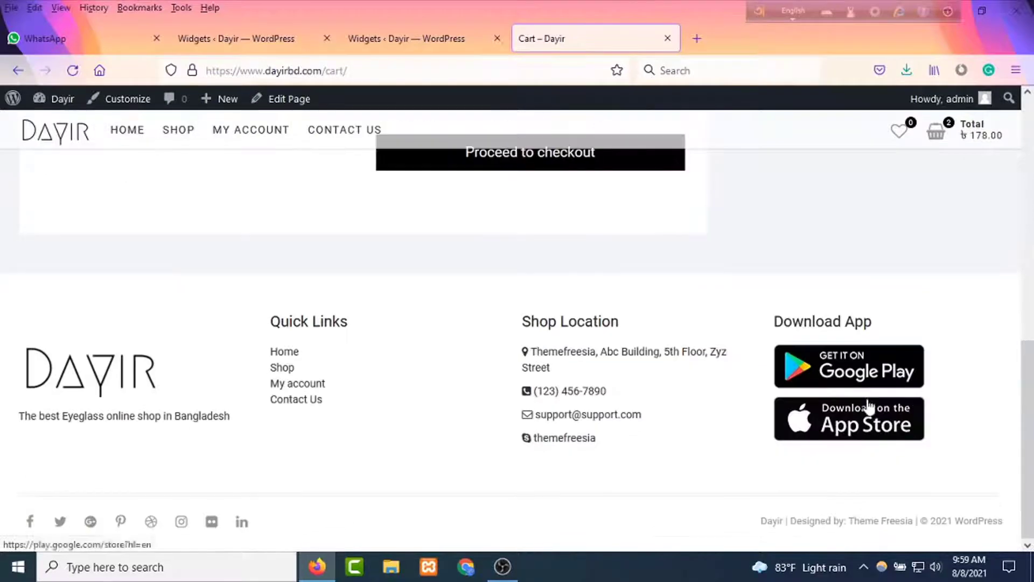
scroll(845, 363, "up", 5)
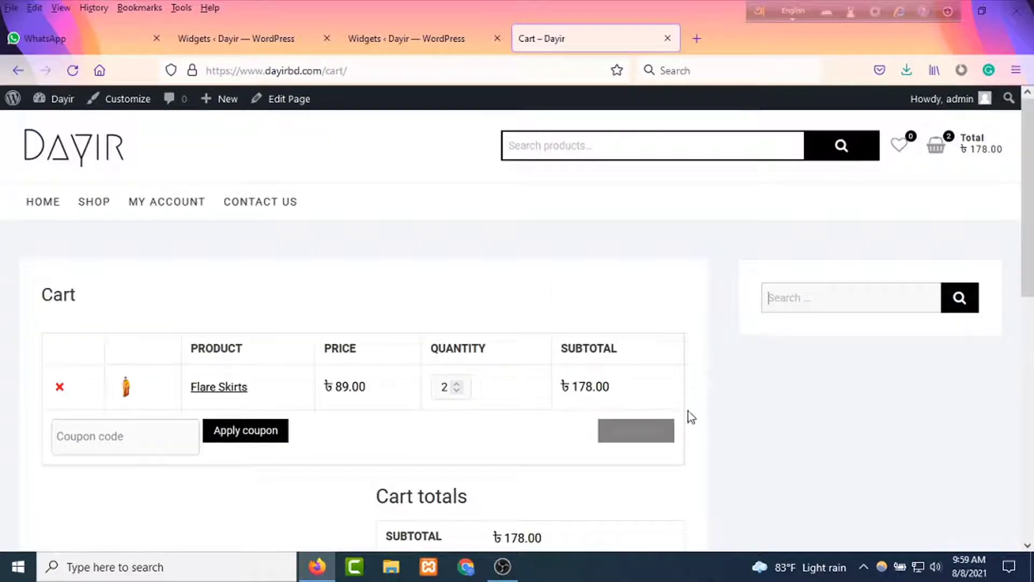
scroll(841, 332, "down", 4)
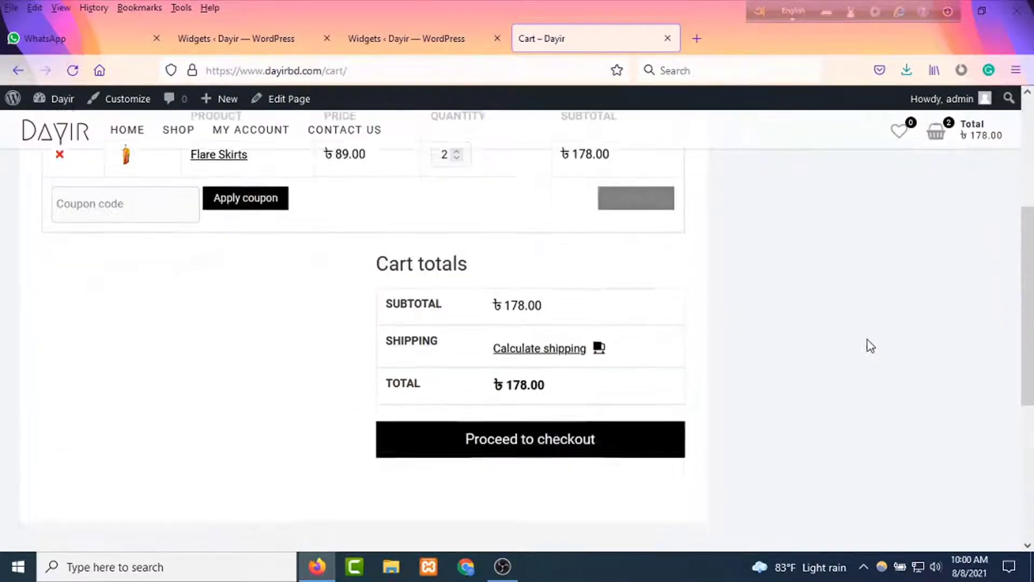
scroll(867, 347, "up", 4)
scroll(822, 353, "down", 4)
- Proceed to checkout from the cart and check the sidebar area of the checkout page
left_click(630, 445)
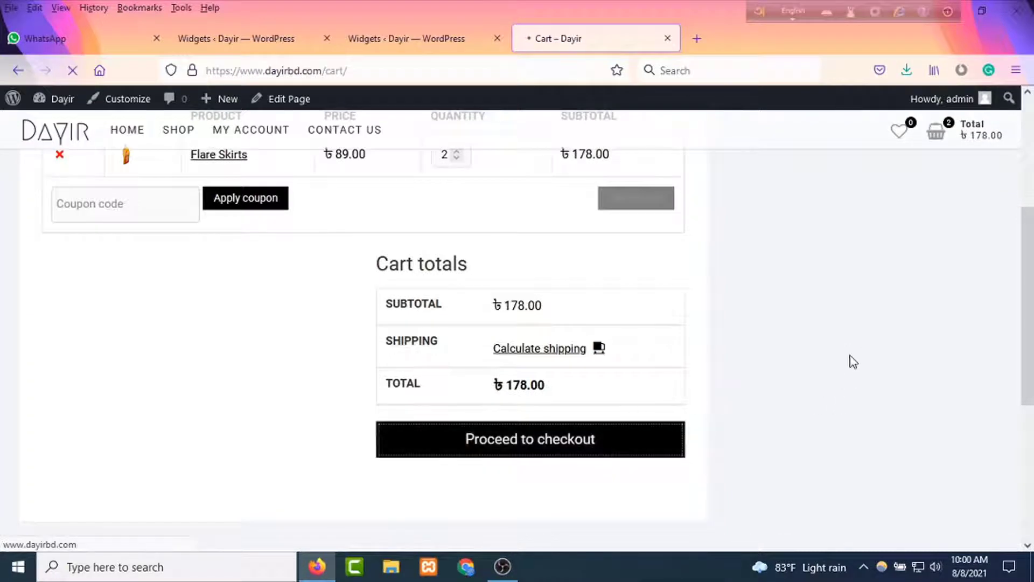
scroll(871, 371, "down", 5)
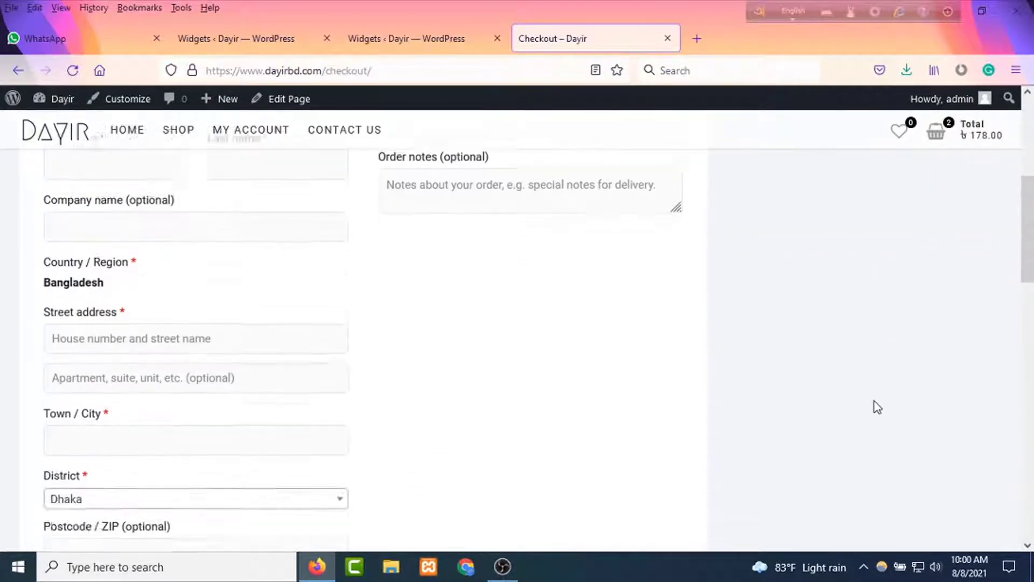
scroll(874, 406, "up", 5)
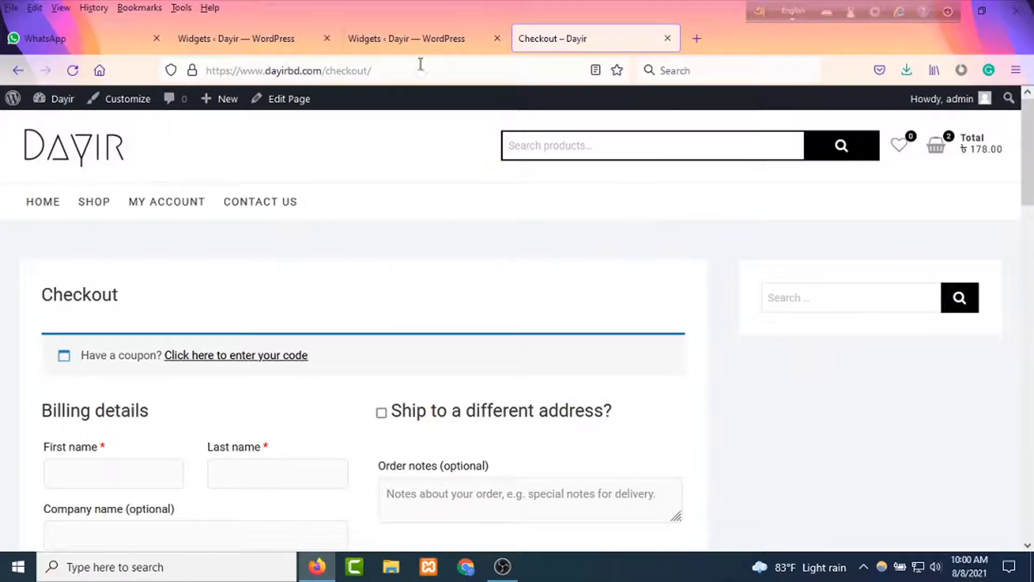
- Return to the Widgets management page and add the Product Categories widget to Main Sidebar
left_click(412, 46)
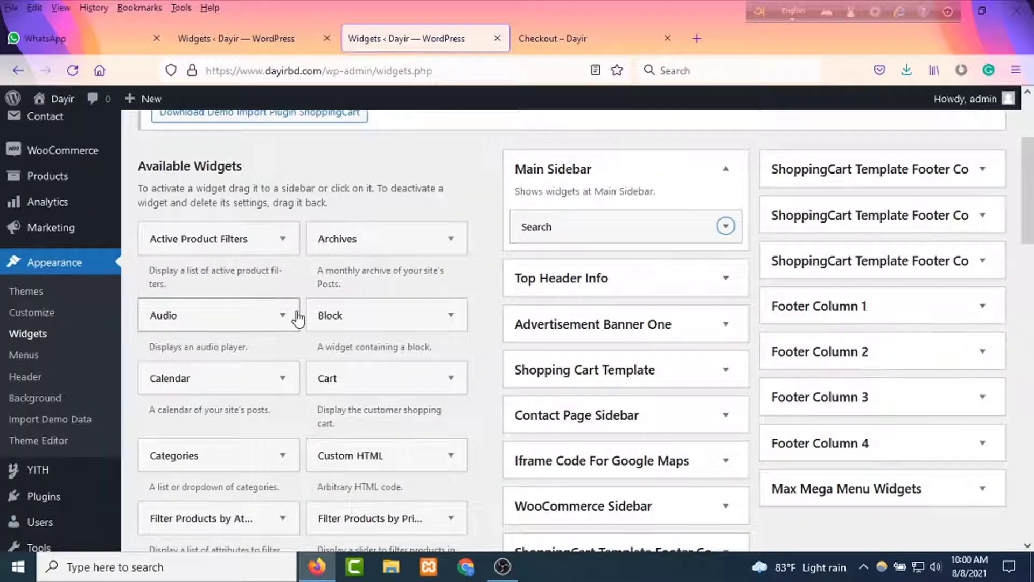
scroll(296, 320, "down", 4)
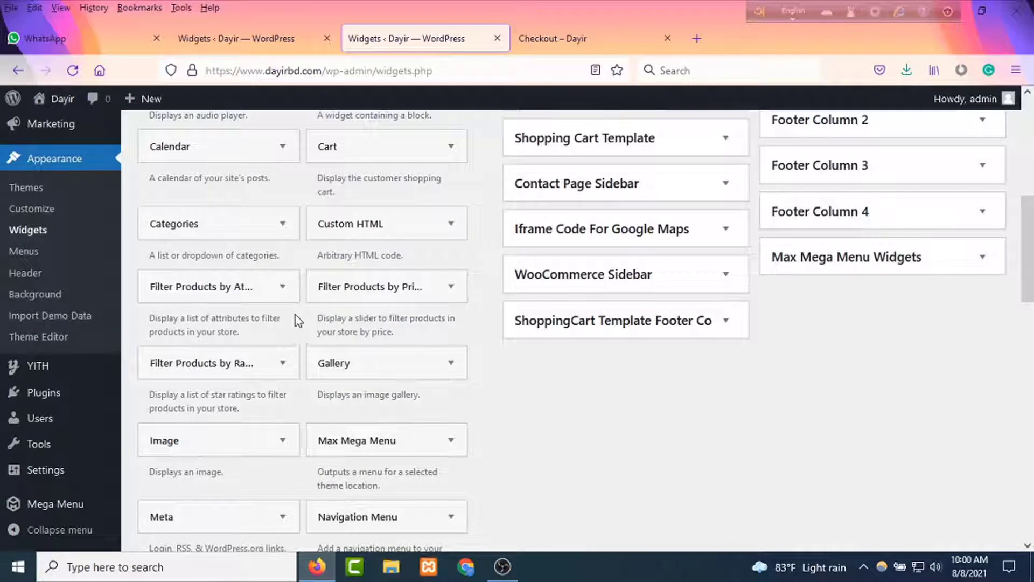
scroll(347, 323, "down", 3)
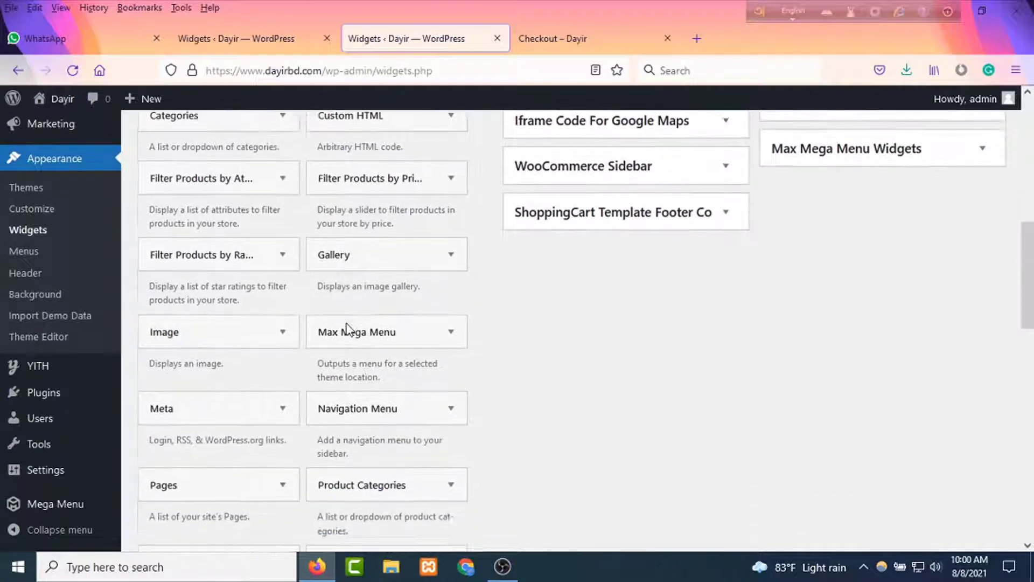
scroll(362, 318, "down", 3)
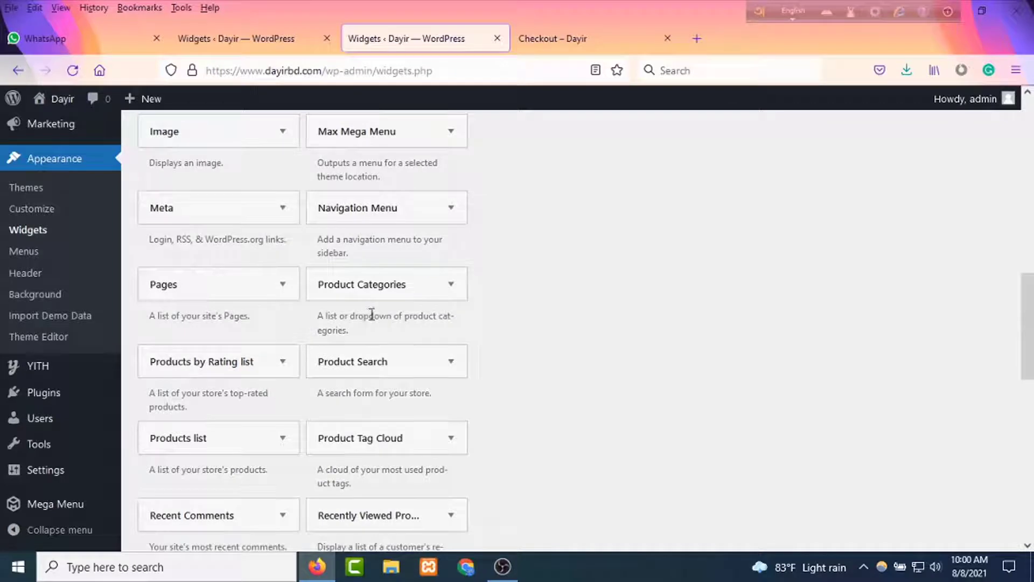
left_click(456, 290)
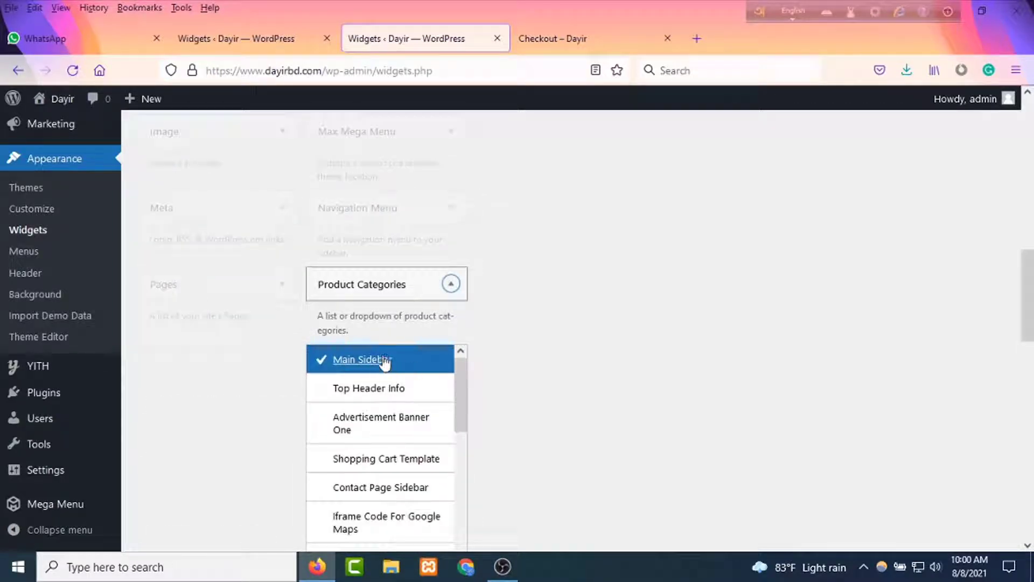
scroll(451, 370, "down", 6)
scroll(532, 413, "down", 5)
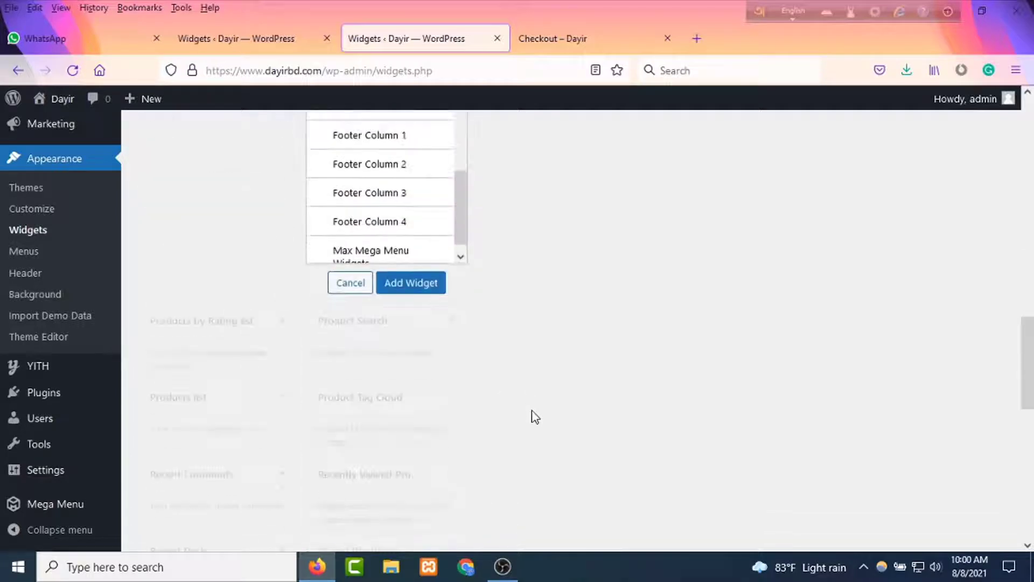
left_click(425, 285)
- Enable Show product counts and disable Show hierarchy for the new Product Categories widget, and save it
scroll(812, 397, "up", 4)
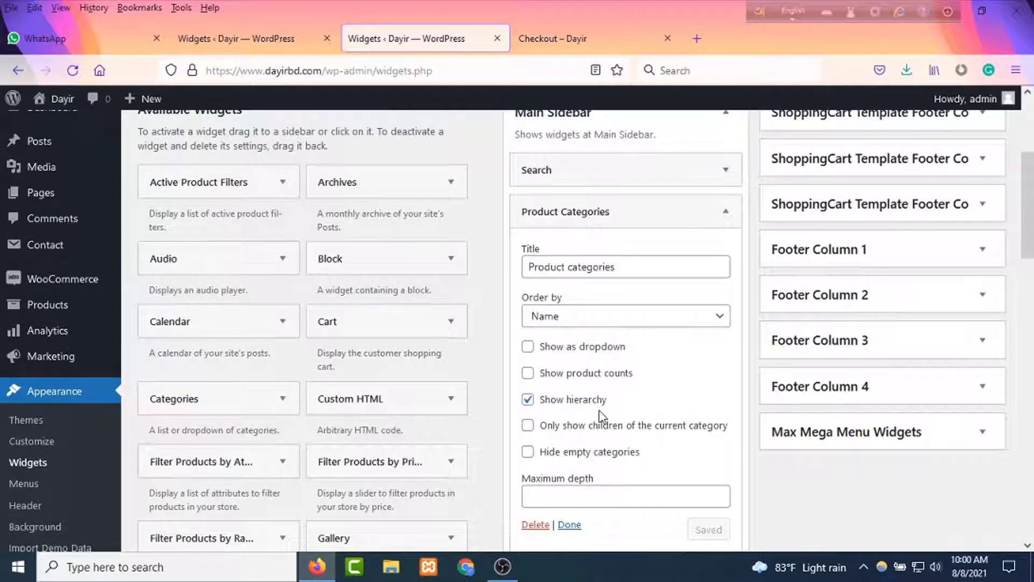
left_click(527, 373)
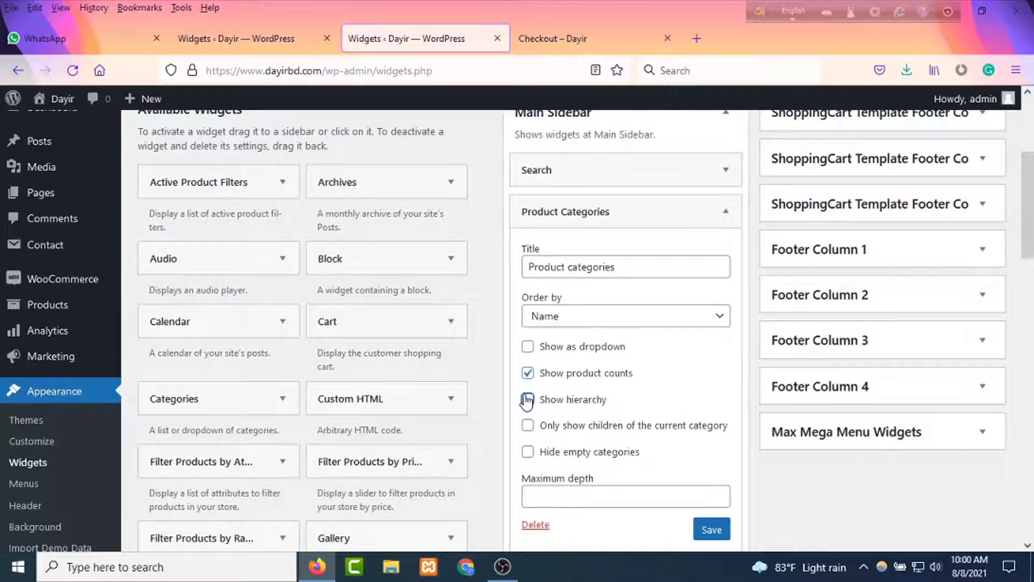
scroll(639, 405, "down", 3)
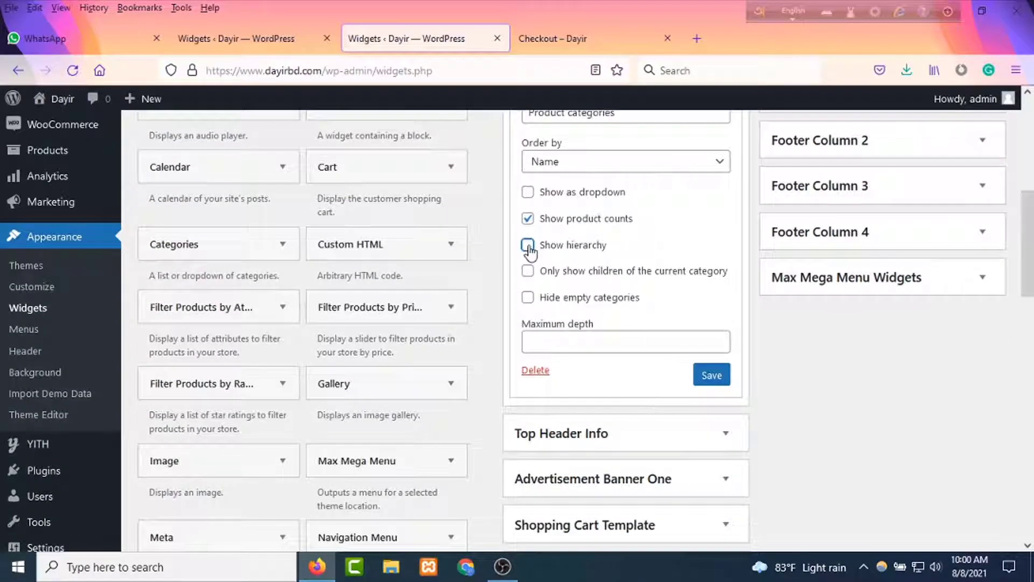
left_click(710, 377)
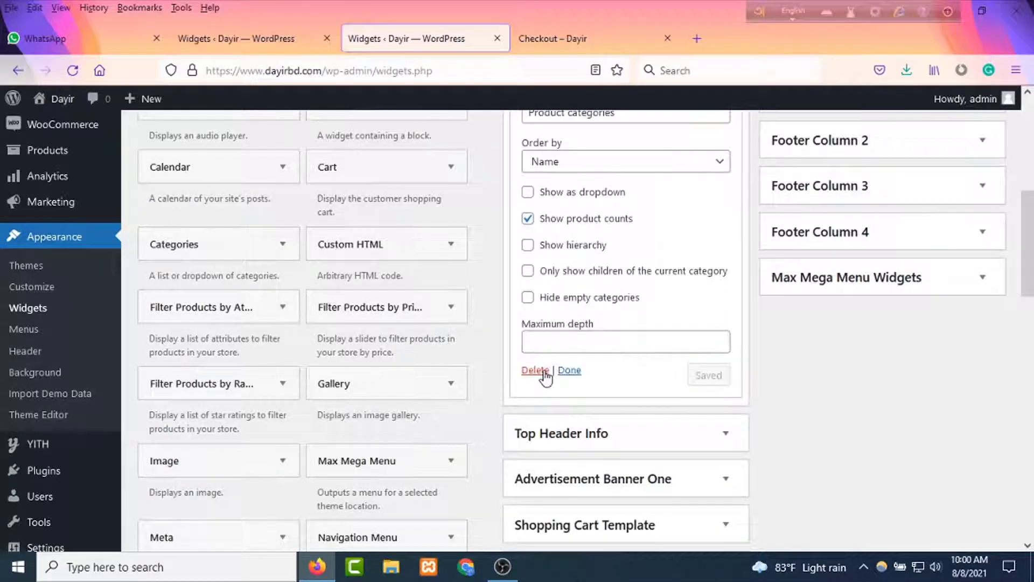
- Reload the checkout page and check its sidebar for the Search and Product Categories widgets
left_click(540, 47)
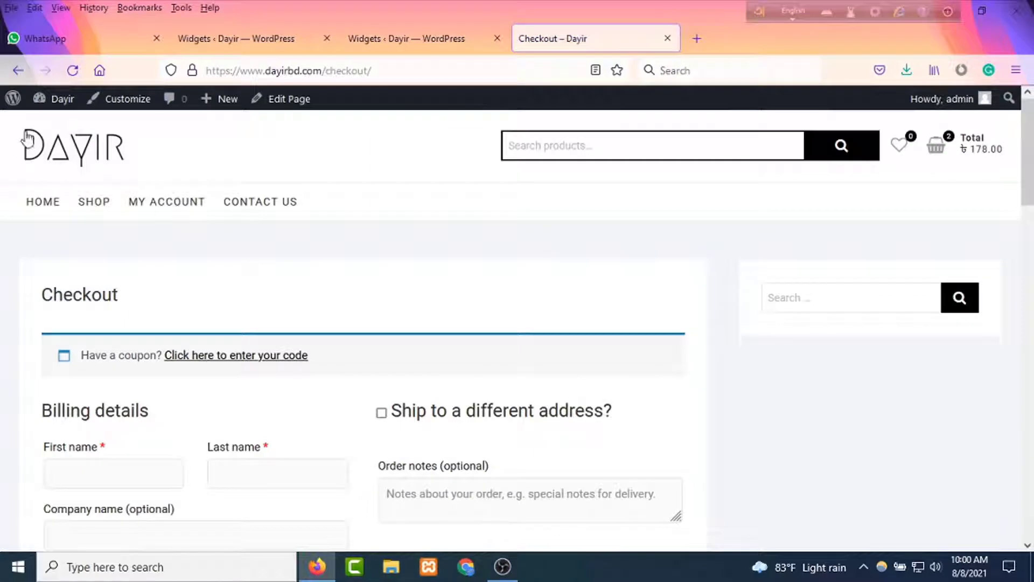
left_click(72, 70)
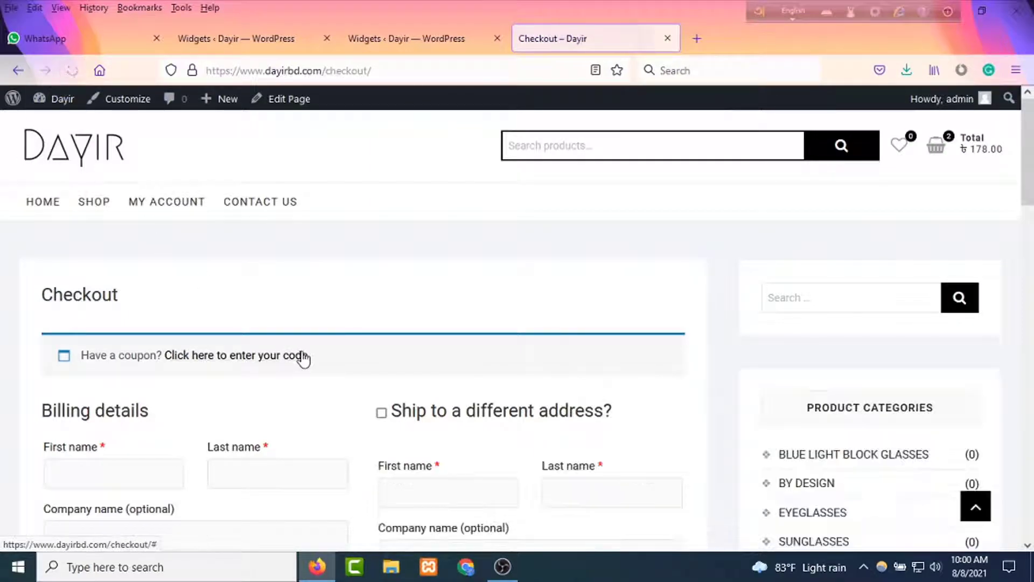
scroll(889, 330, "down", 6)
scroll(901, 413, "up", 5)
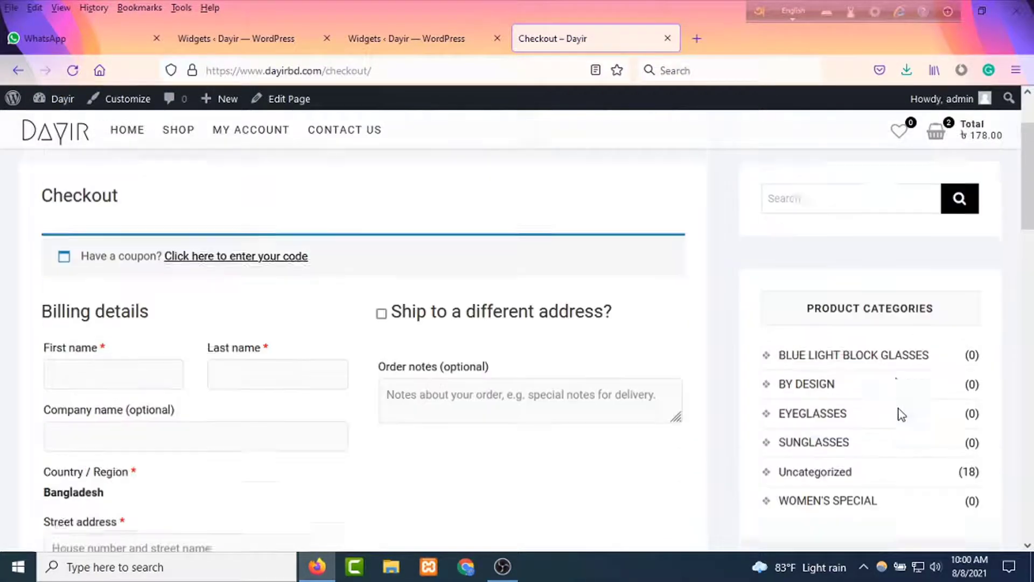
scroll(722, 404, "up", 3)
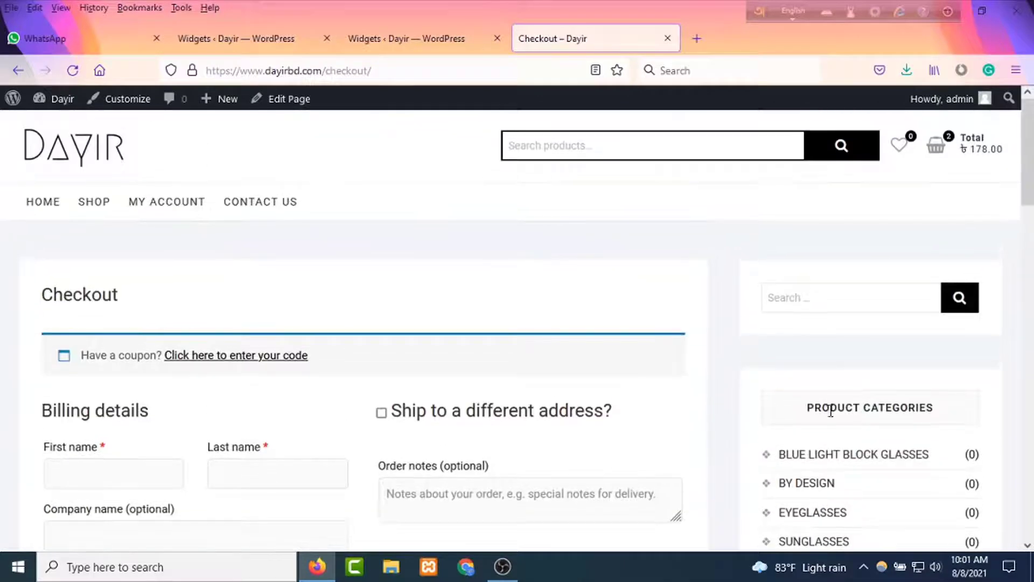
- Return to the Widgets management page, expand WooCommerce Sidebar and review the widgets assigned to it
left_click(399, 41)
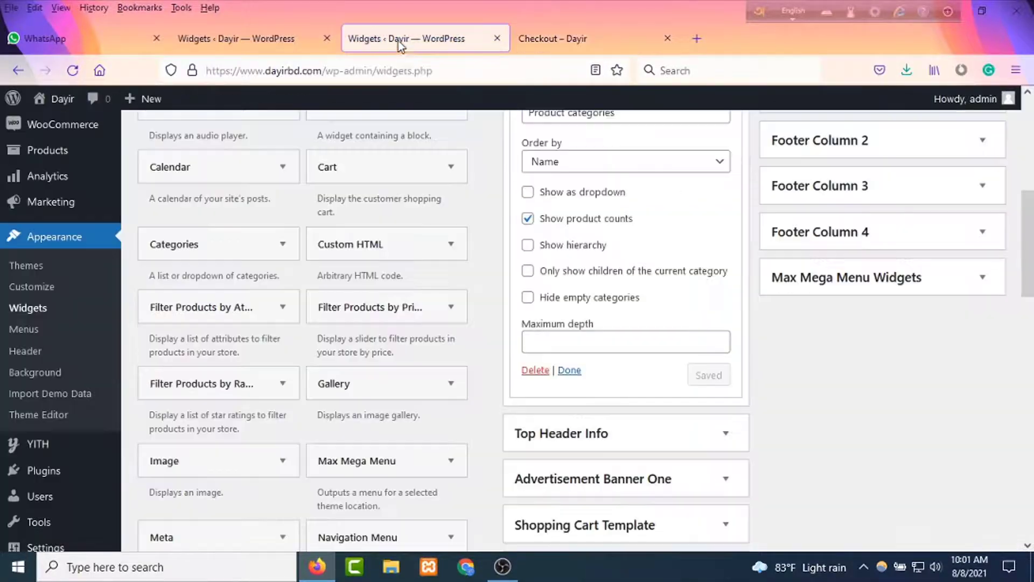
scroll(734, 293, "up", 6)
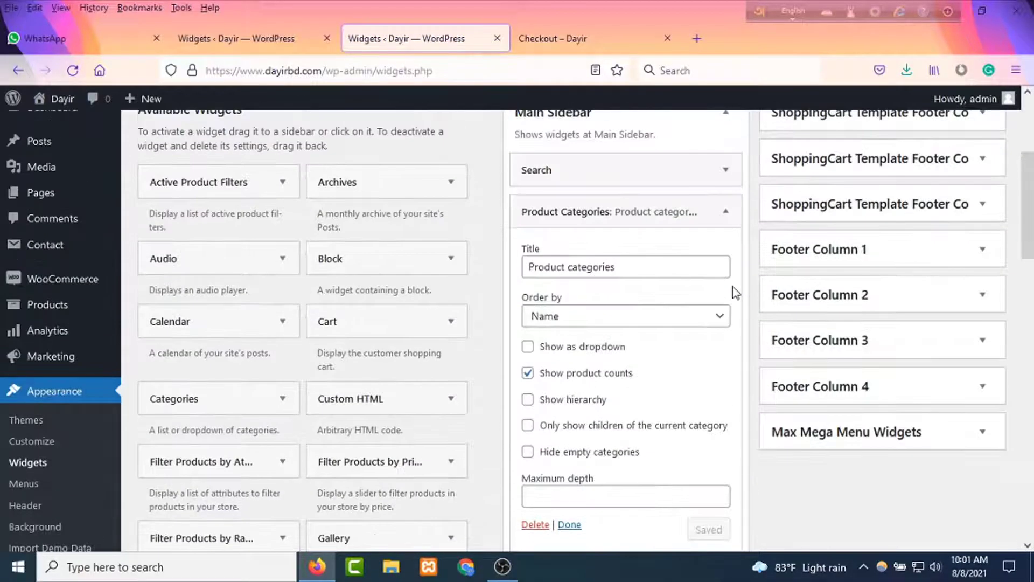
scroll(732, 297, "down", 4)
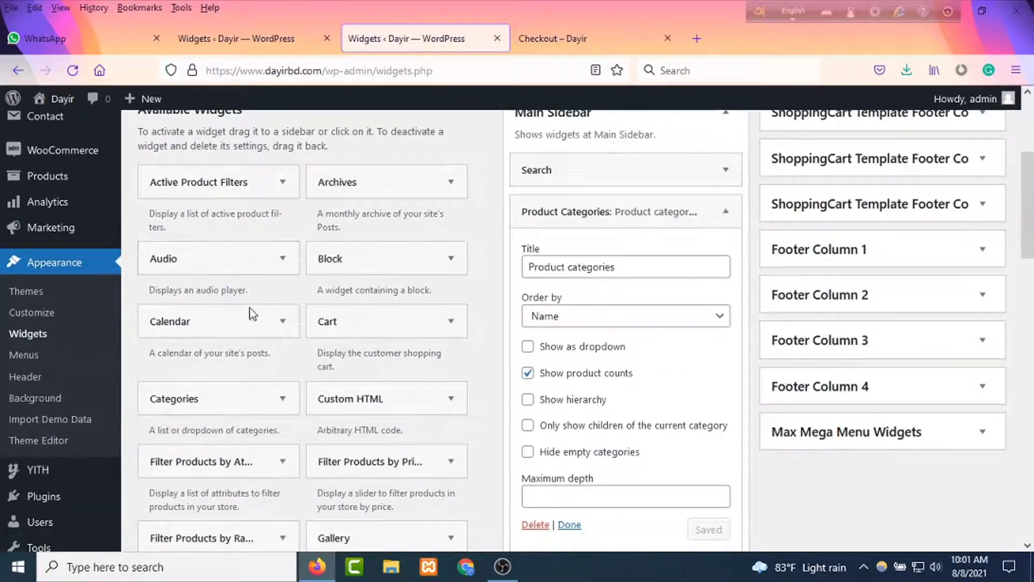
scroll(241, 523, "down", 7)
scroll(240, 521, "up", 6)
scroll(843, 342, "down", 7)
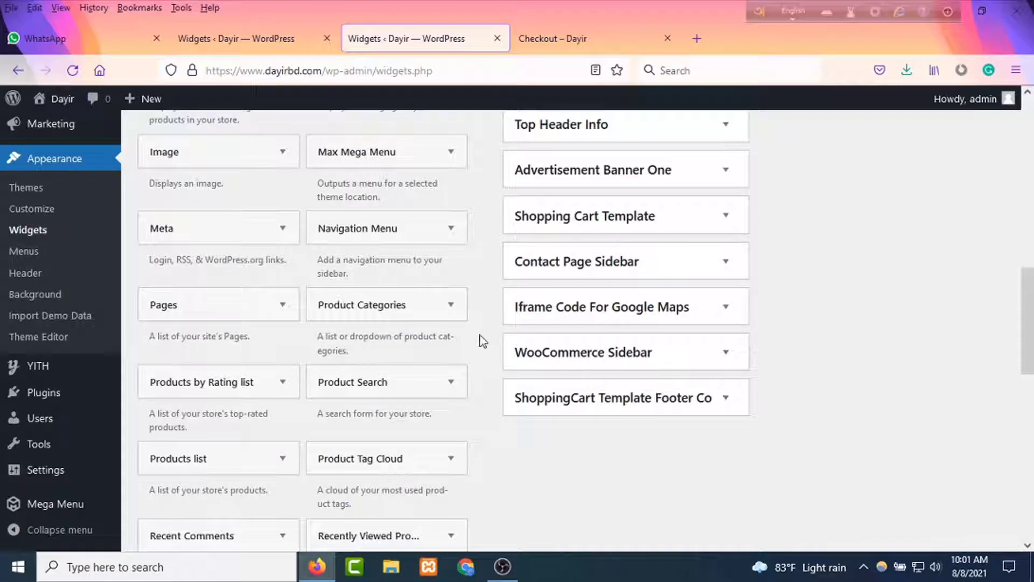
left_click(726, 356)
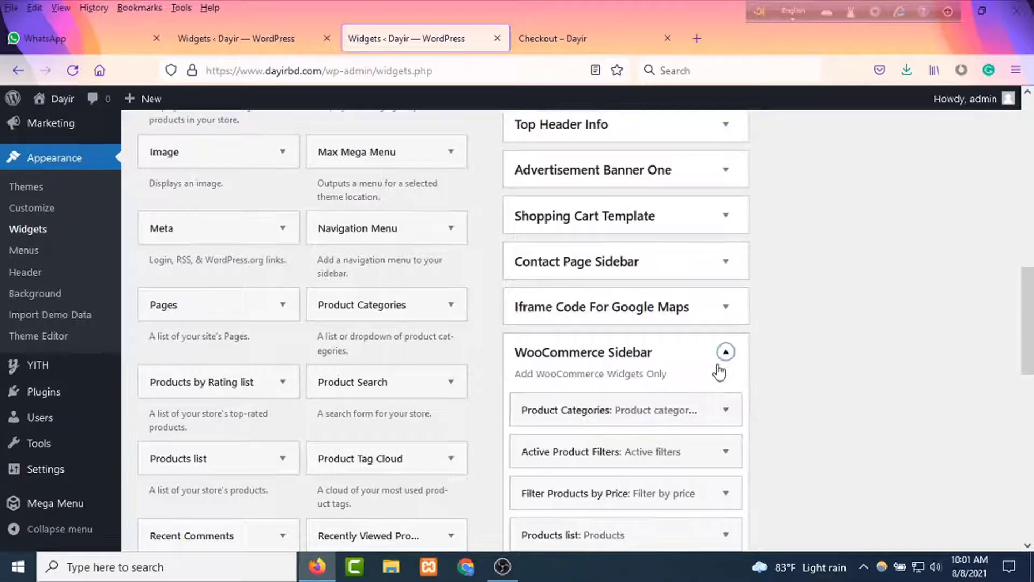
scroll(673, 366, "down", 3)
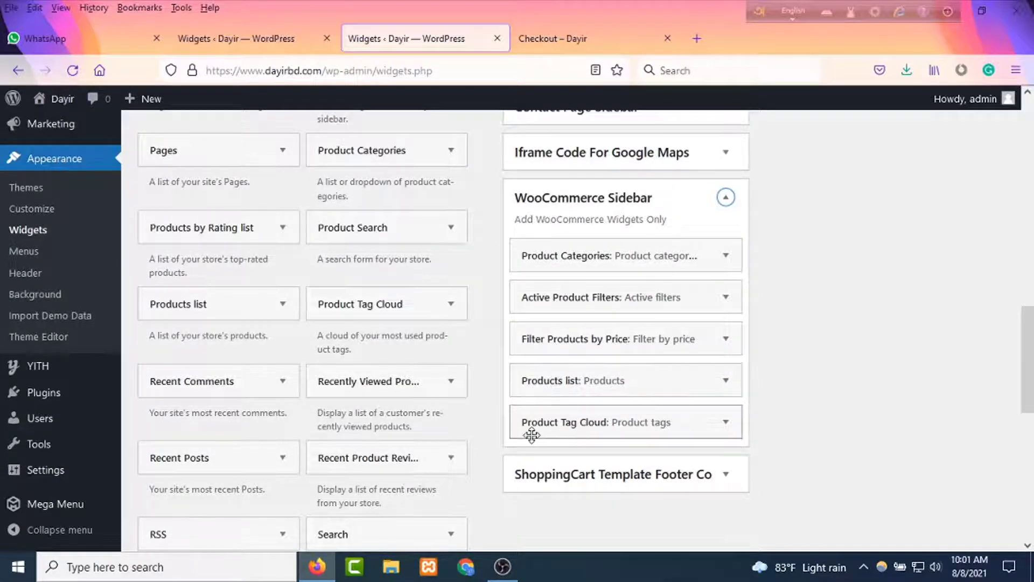
- Delete the Product Tag Cloud widget from WooCommerce Sidebar
left_click(725, 421)
scroll(728, 436, "down", 3)
left_click(563, 351)
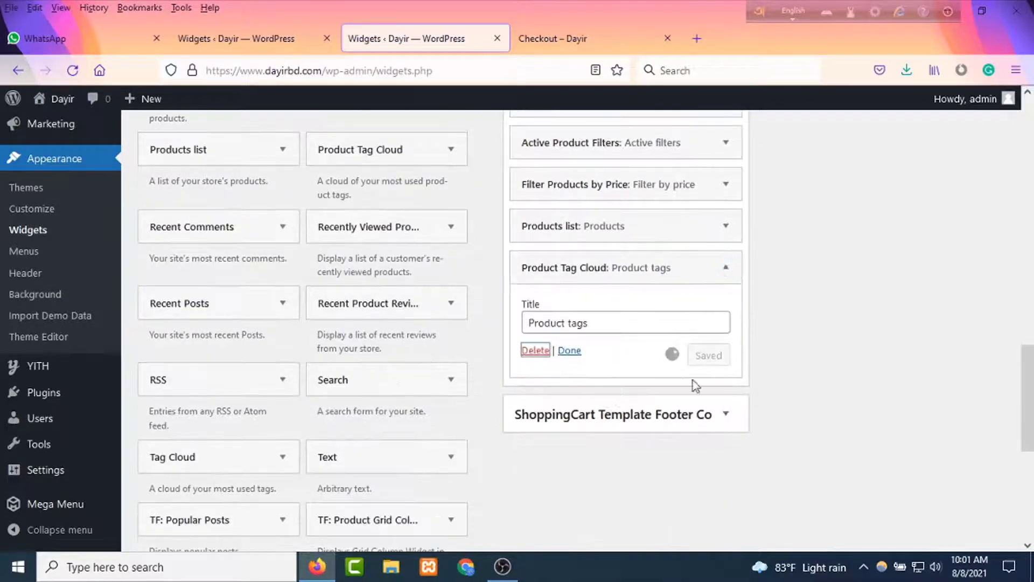
scroll(771, 404, "up", 3)
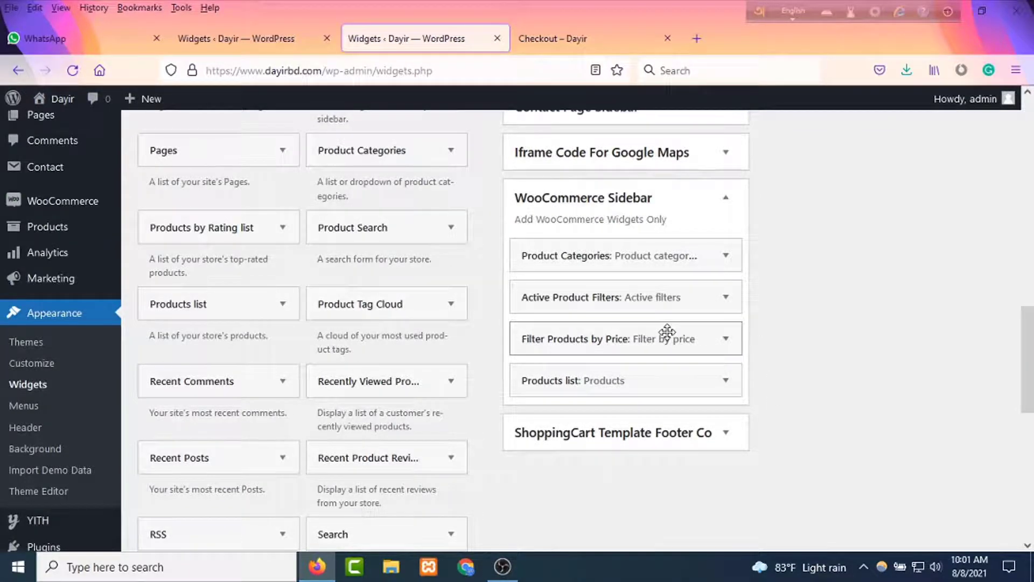
- Switch to the storefront and review the shop's home page from its lower product lists back up to the header banner
key("ctrl+Tab")
scroll(521, 357, "down", 8)
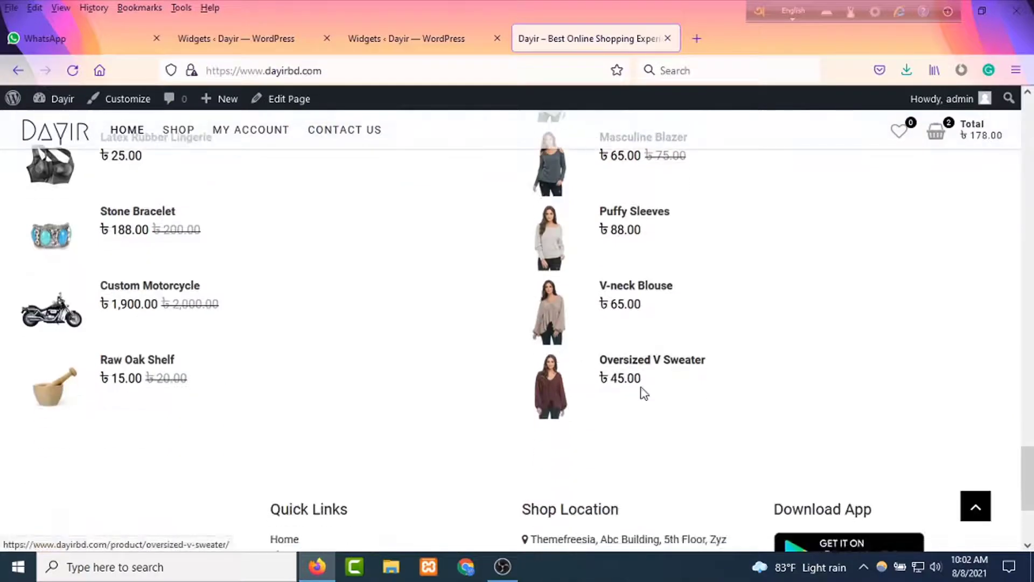
scroll(644, 393, "up", 7)
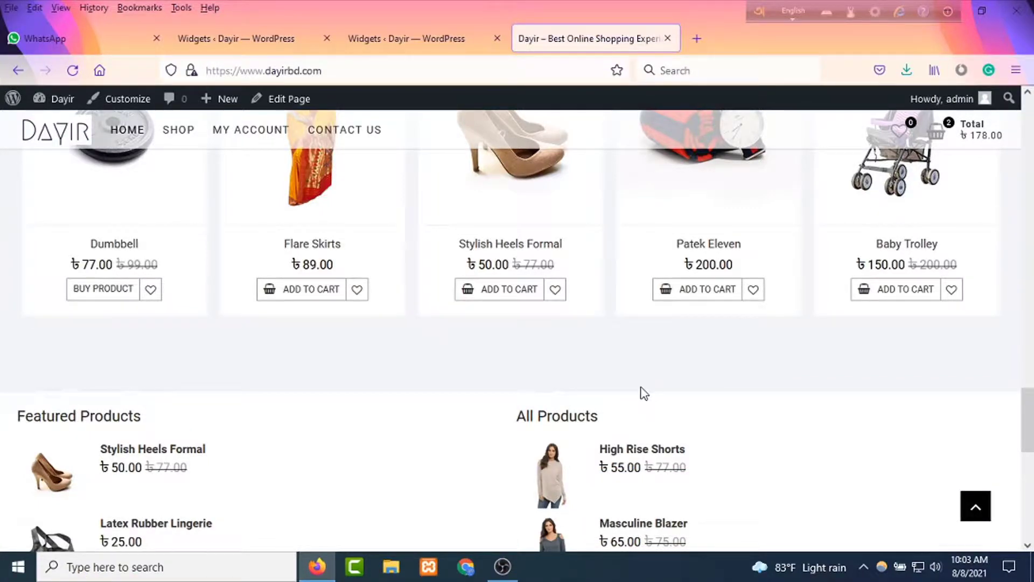
scroll(622, 380, "up", 15)
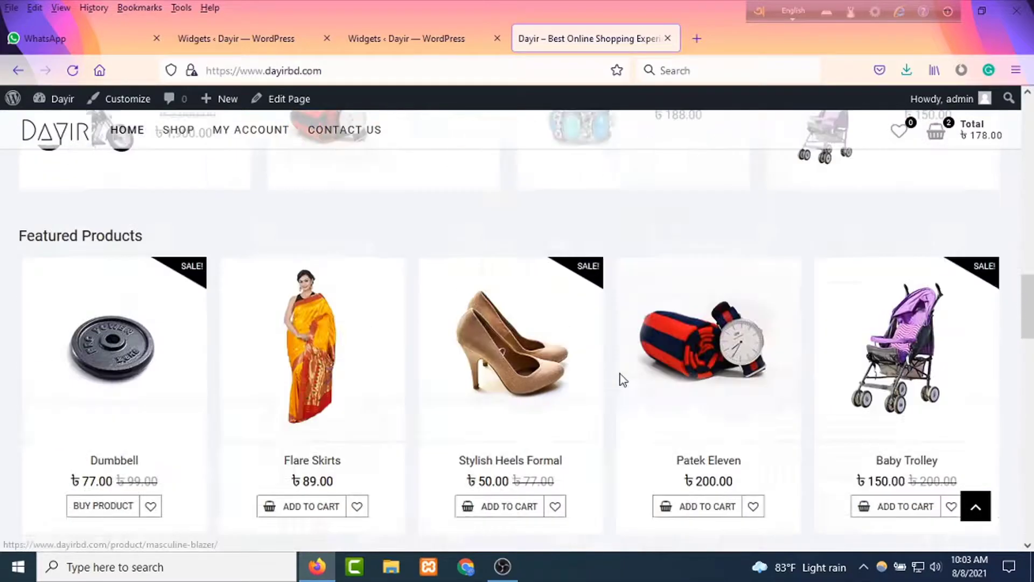
scroll(622, 380, "up", 2)
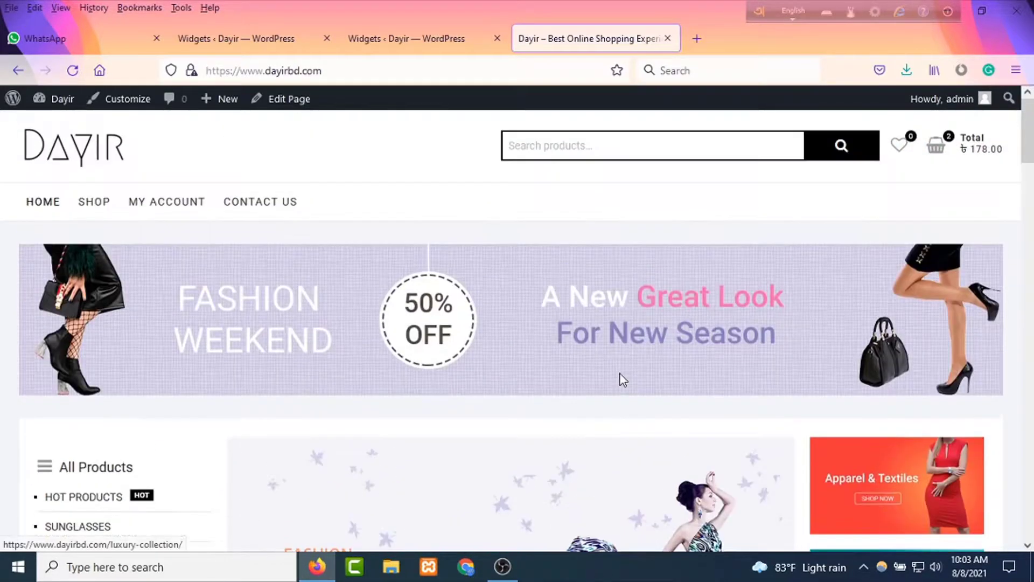